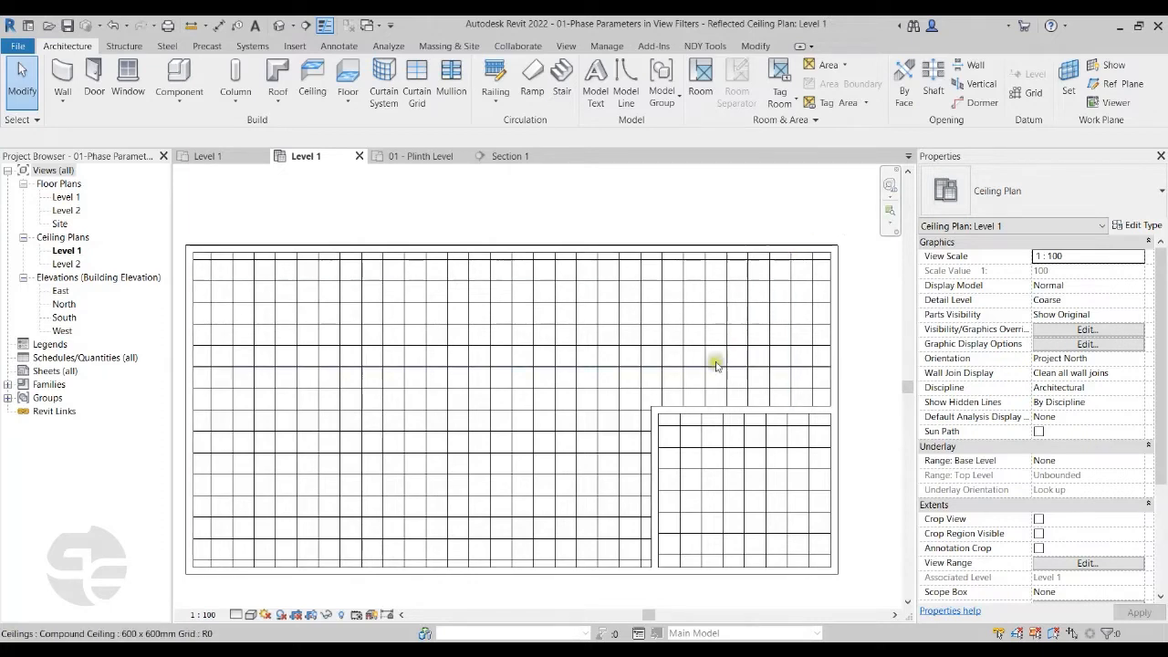
# Check the created and demolished phases of the large ceiling and the small corner room's ceiling.
pyautogui.click(630, 407)
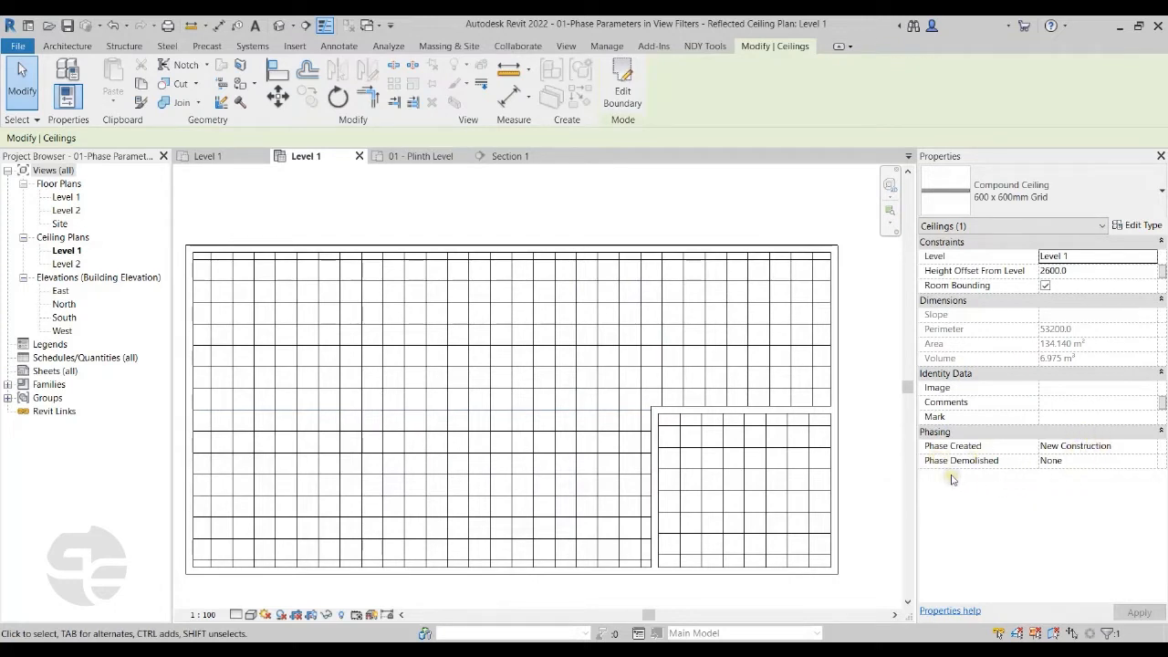
pyautogui.click(776, 513)
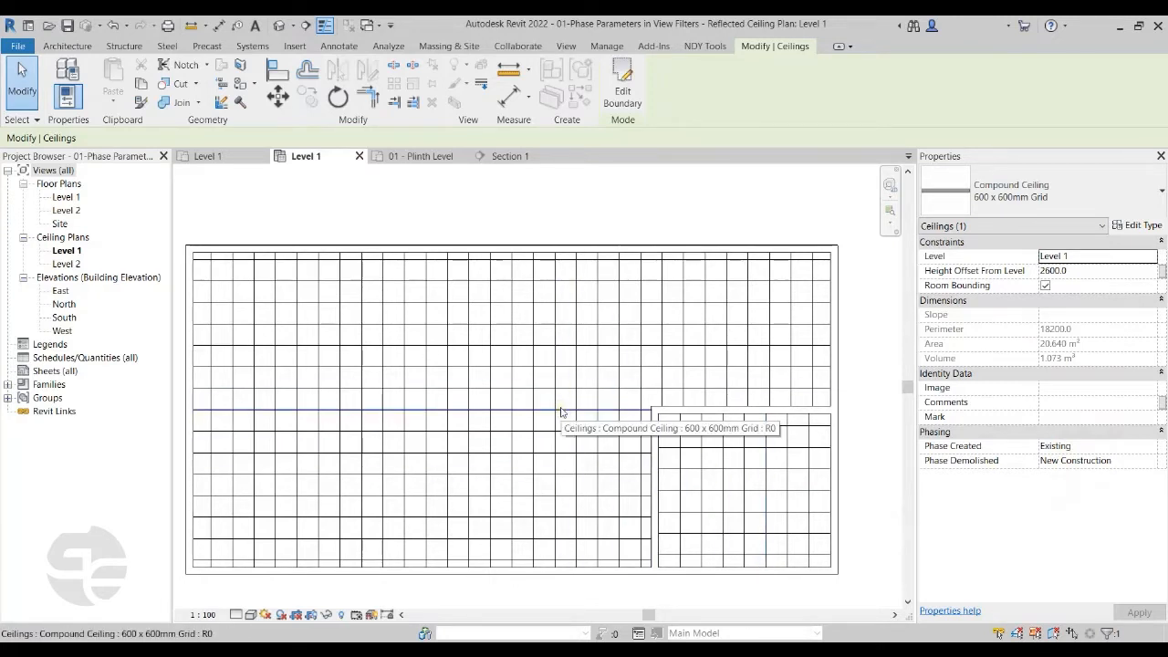
pyautogui.click(697, 219)
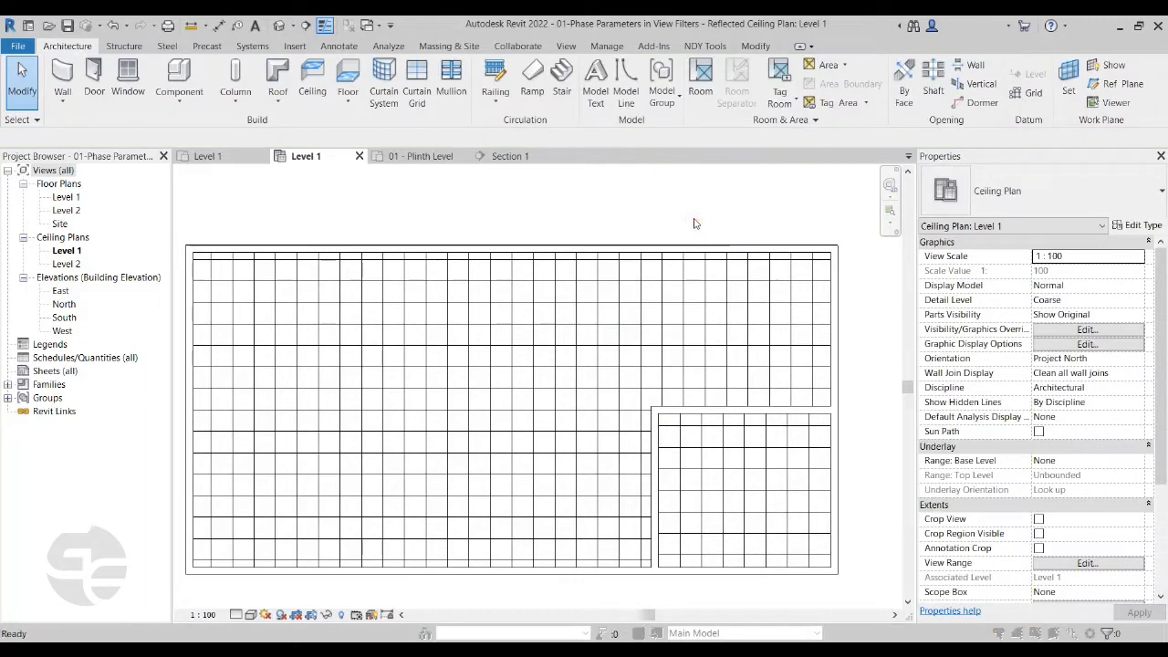
# Create a rule-based view filter named Phase_Demolished and include the Ceilings category in it.
pyautogui.press('v')
pyautogui.press('g')
pyautogui.click(659, 193)
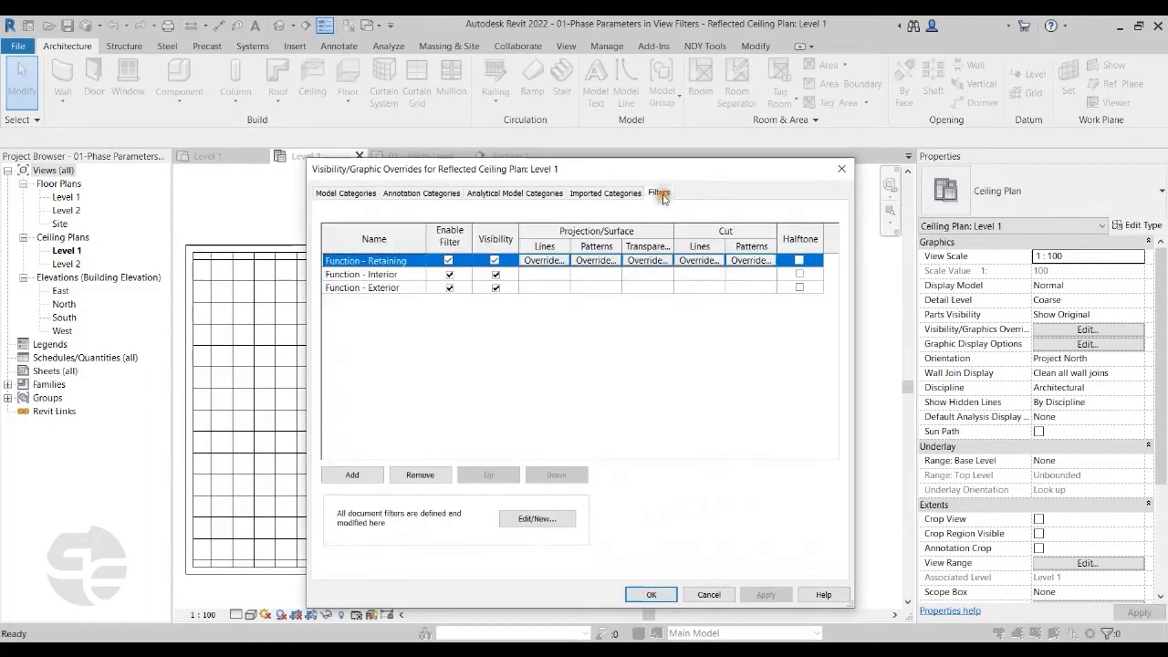
pyautogui.click(553, 519)
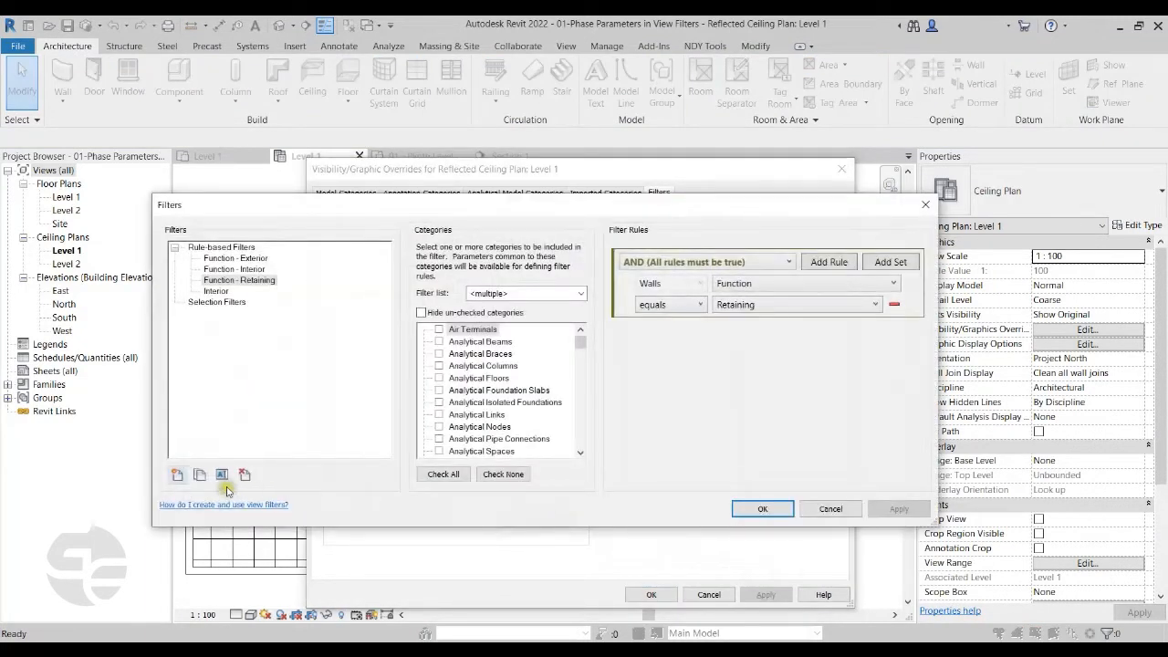
pyautogui.click(180, 473)
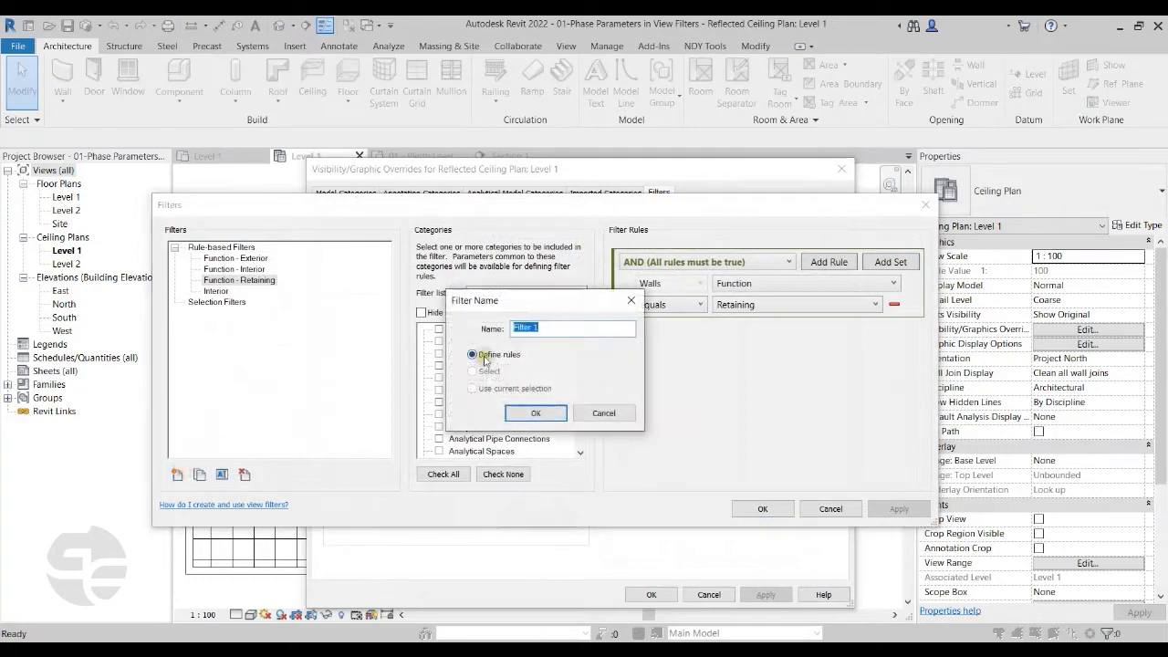
pyautogui.write('Phase_Demolished')
pyautogui.click(535, 413)
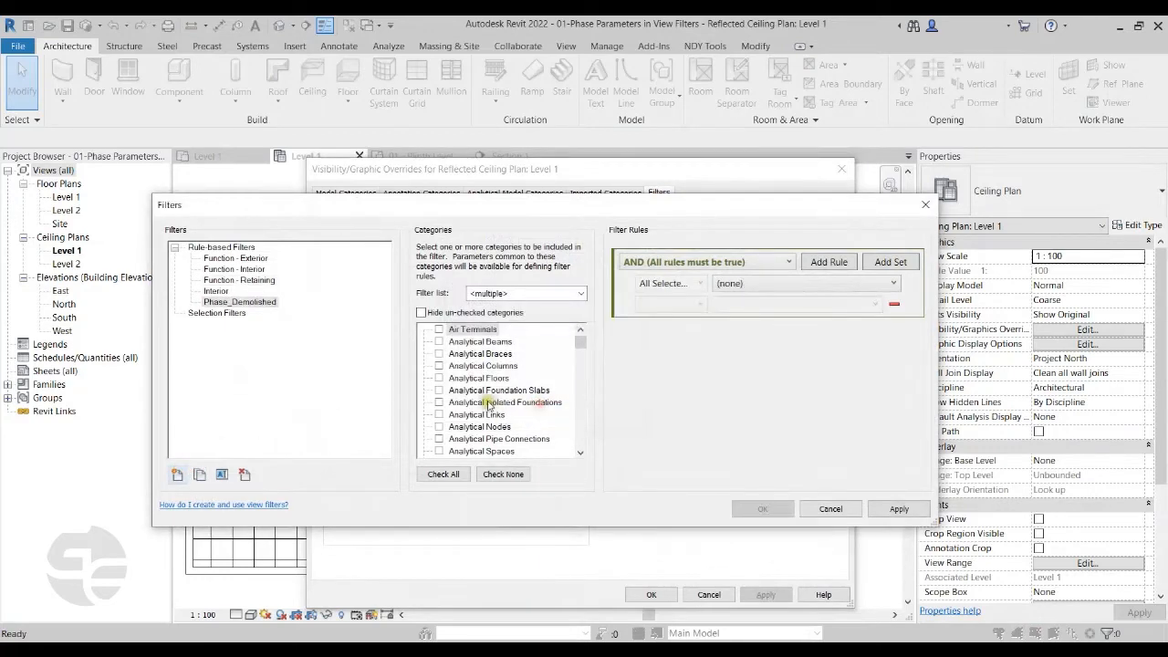
pyautogui.click(480, 401)
pyautogui.write('ce')
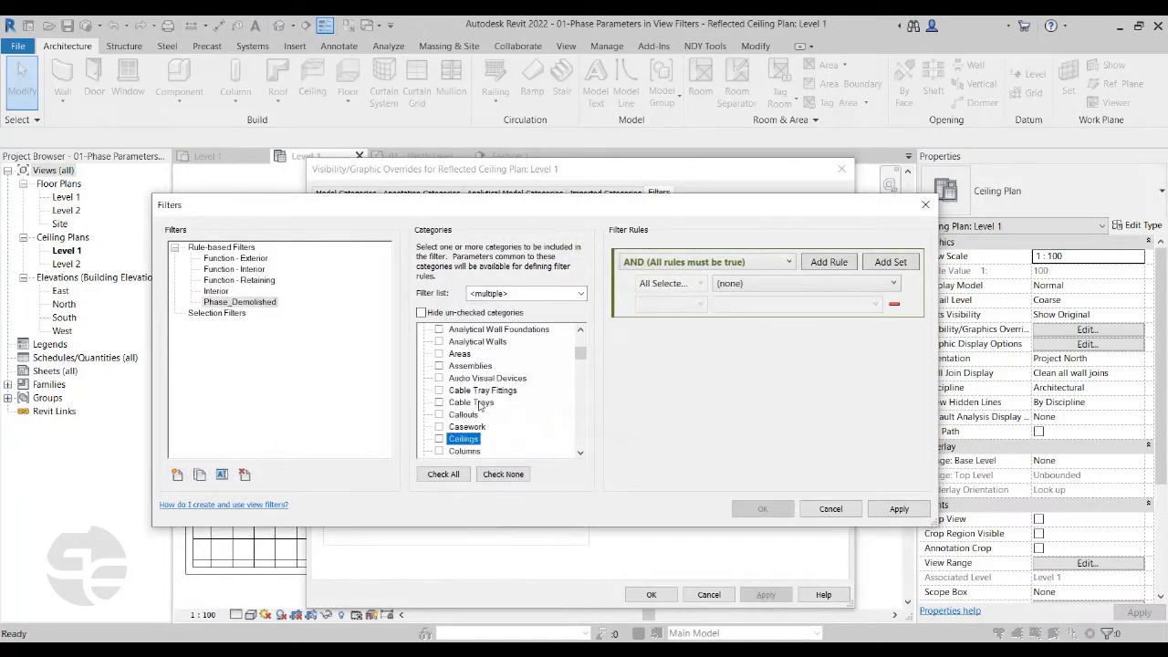
pyautogui.click(439, 438)
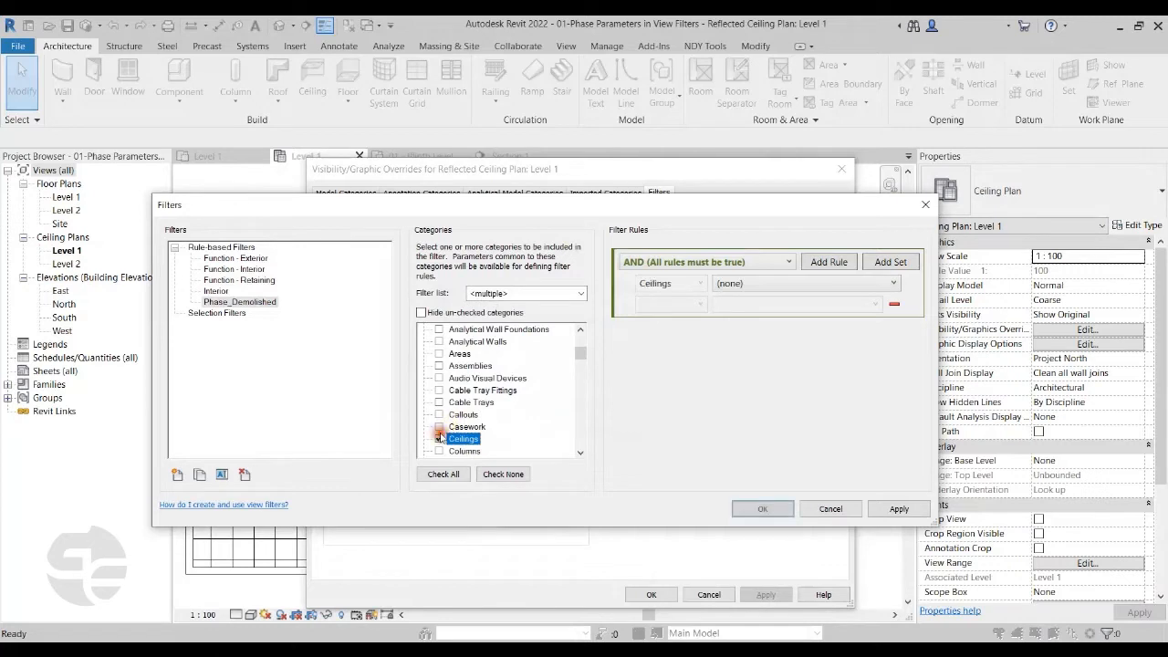
# Define the filter rule as Phase Demolished equals New Construction and save the filter.
pyautogui.click(753, 284)
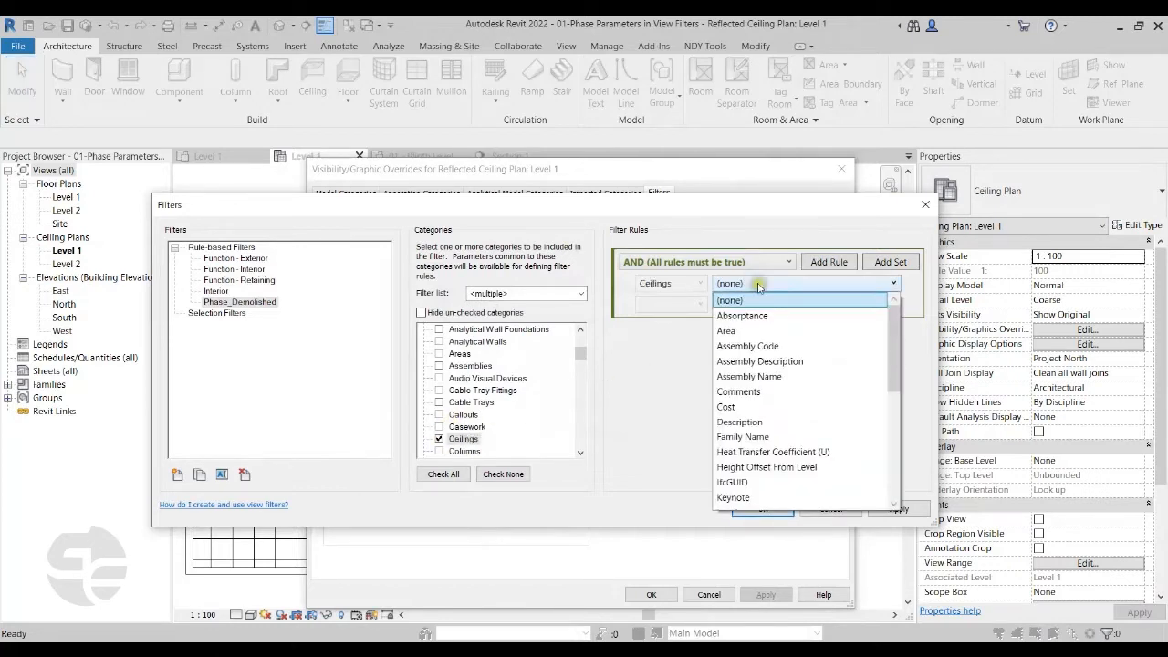
pyautogui.moveTo(899, 353); pyautogui.dragTo(901, 411)
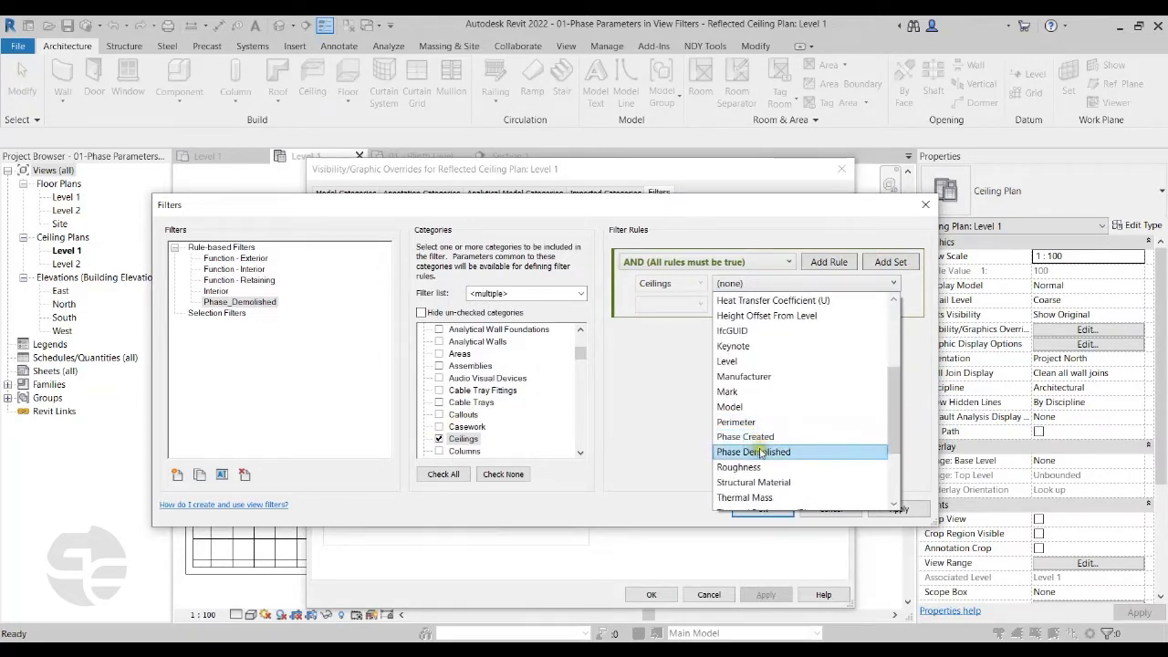
pyautogui.click(807, 446)
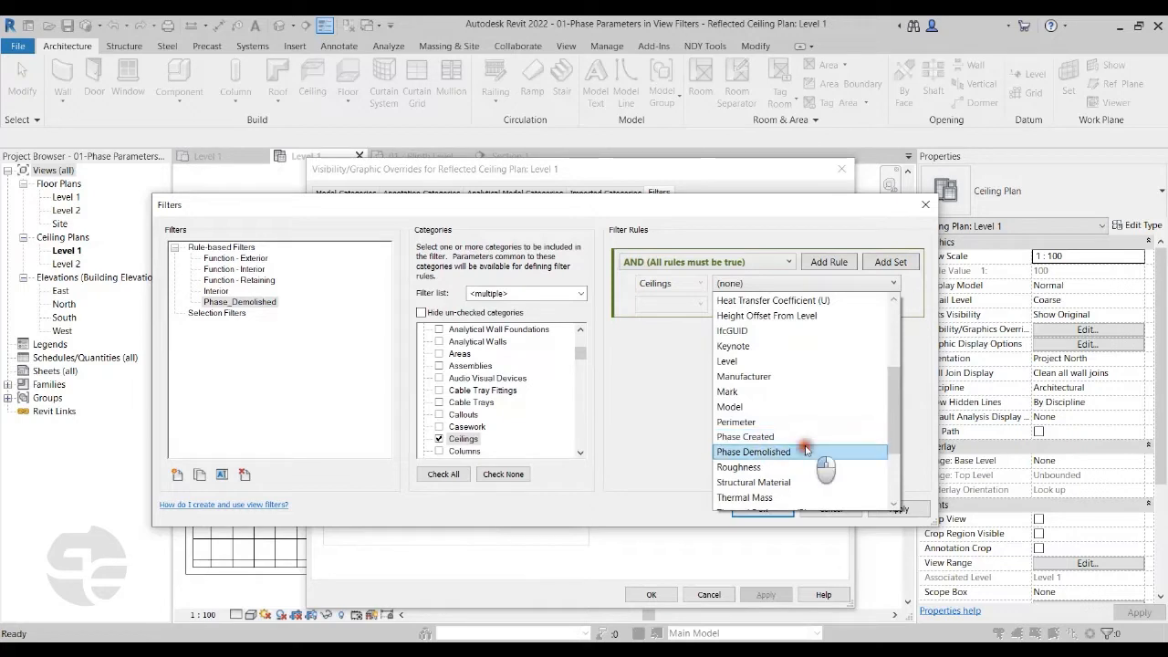
pyautogui.click(664, 305)
pyautogui.click(664, 319)
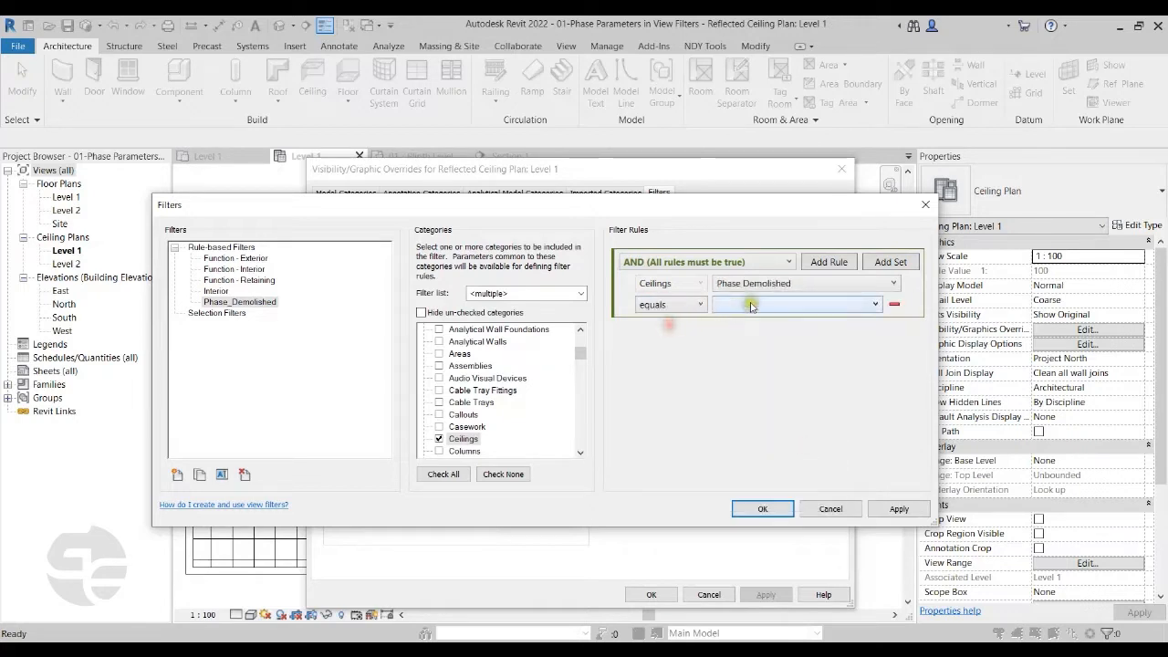
pyautogui.click(750, 305)
pyautogui.click(756, 336)
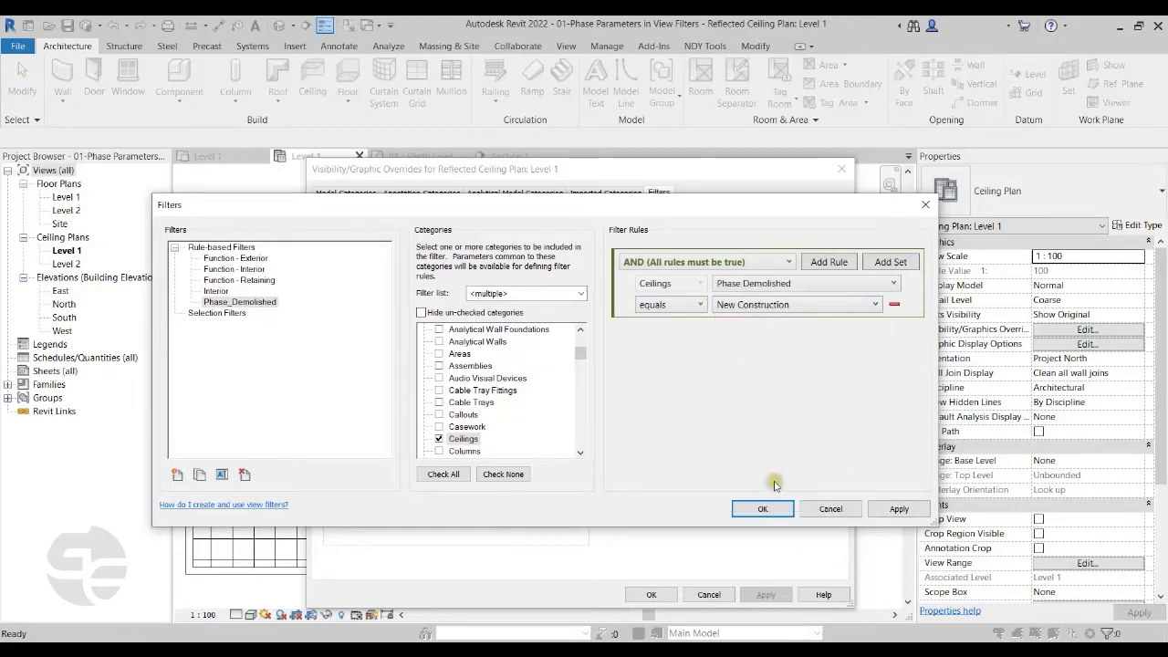
pyautogui.click(763, 508)
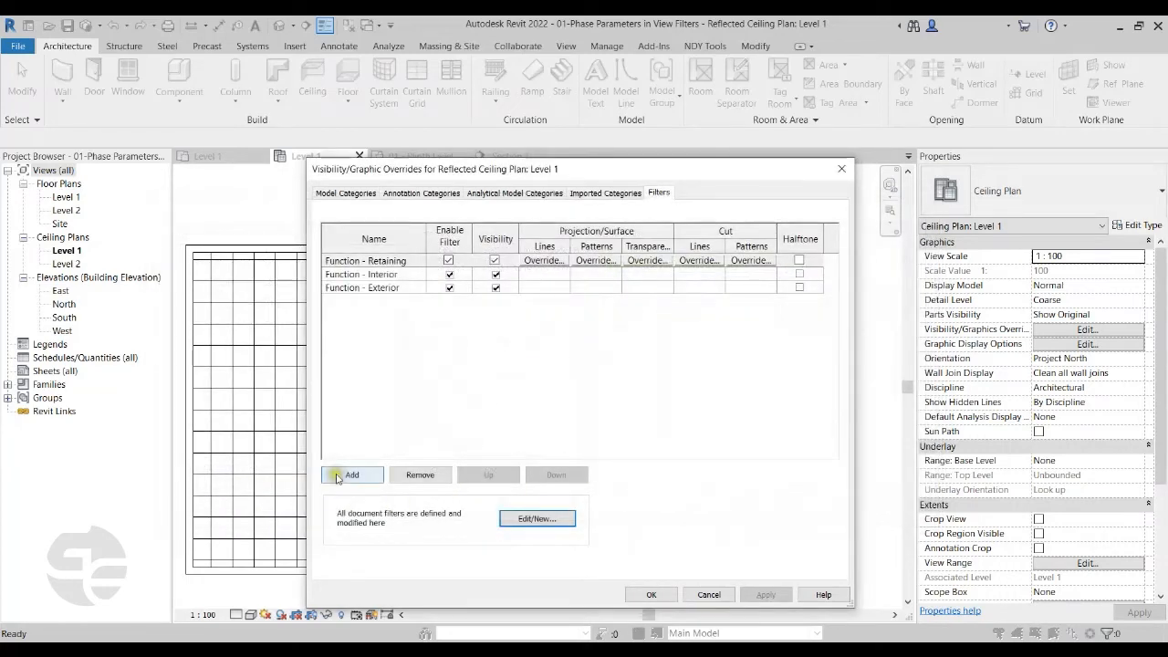
# Add the Phase_Demolished filter to the Level 1 ceiling plan's visibility/graphic overrides.
pyautogui.click(342, 475)
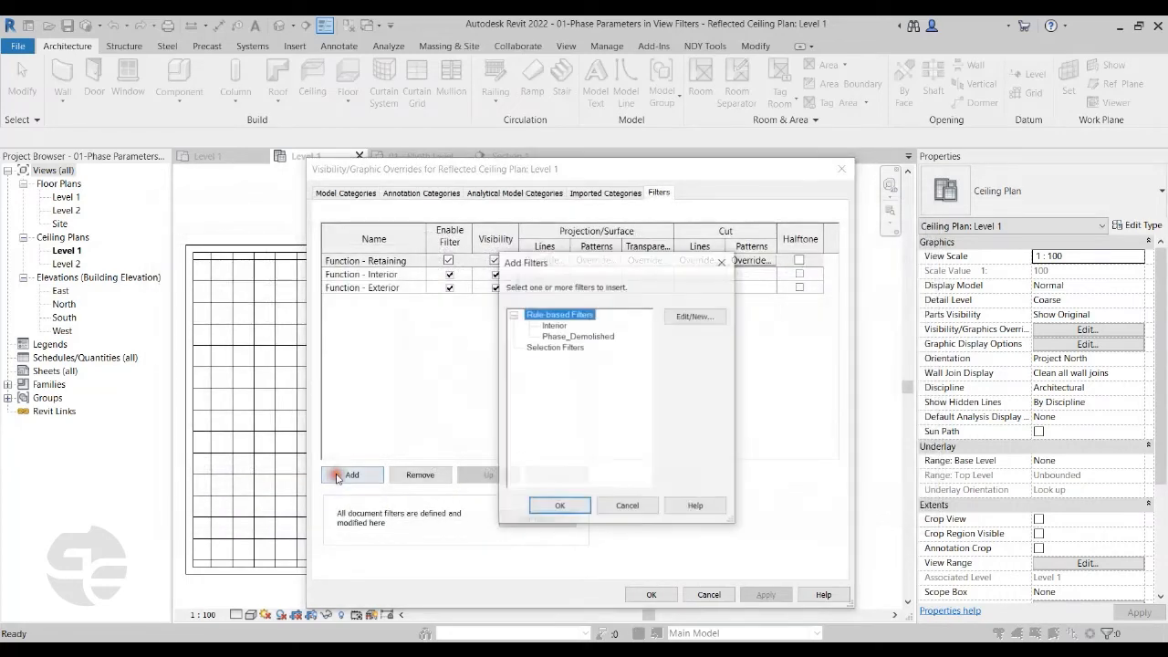
pyautogui.click(569, 336)
pyautogui.click(588, 505)
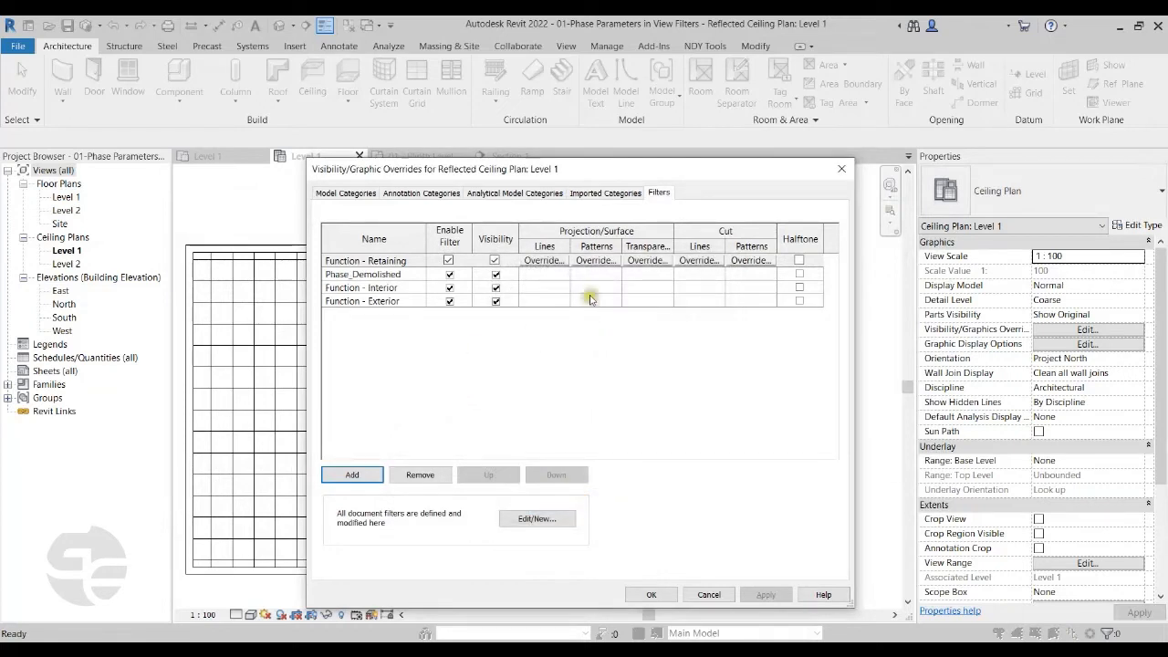
# Override the Phase_Demolished filter's surface background pattern with a red solid fill and apply it to the view.
pyautogui.click(602, 276)
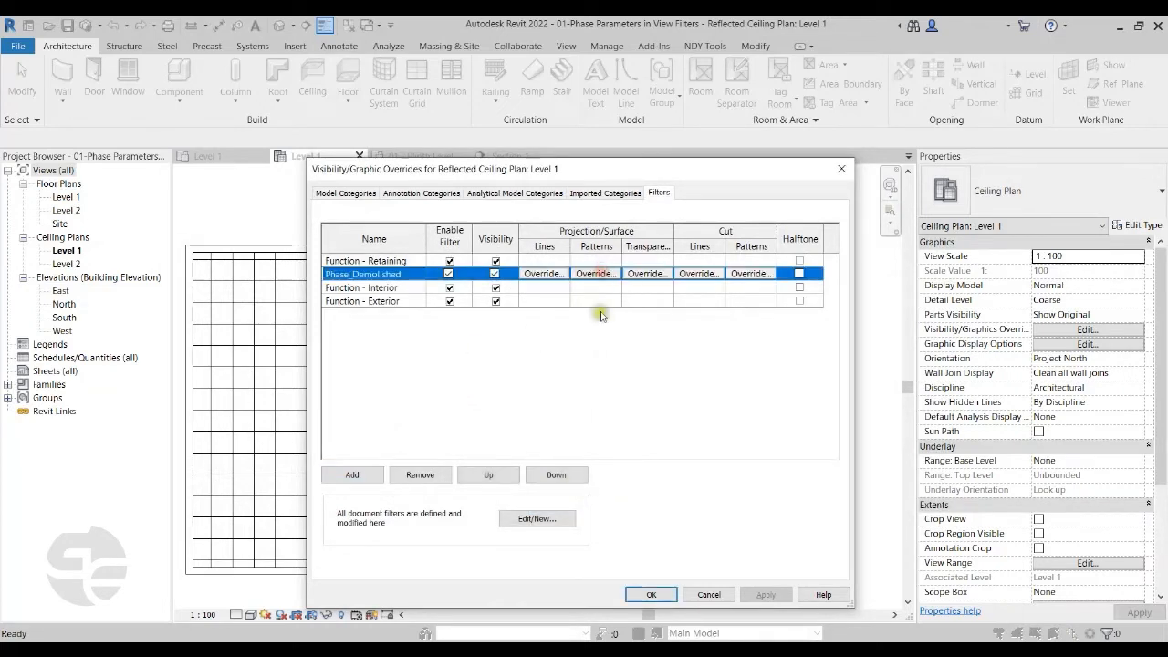
pyautogui.click(598, 274)
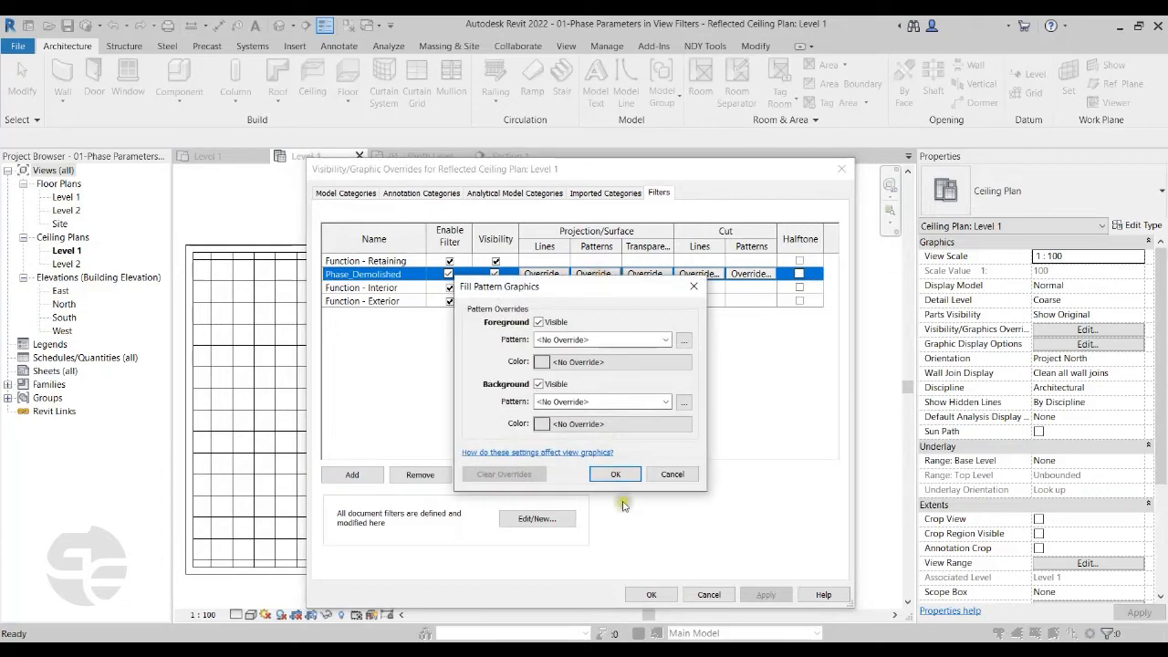
pyautogui.click(673, 410)
pyautogui.click(626, 360)
pyautogui.click(591, 533)
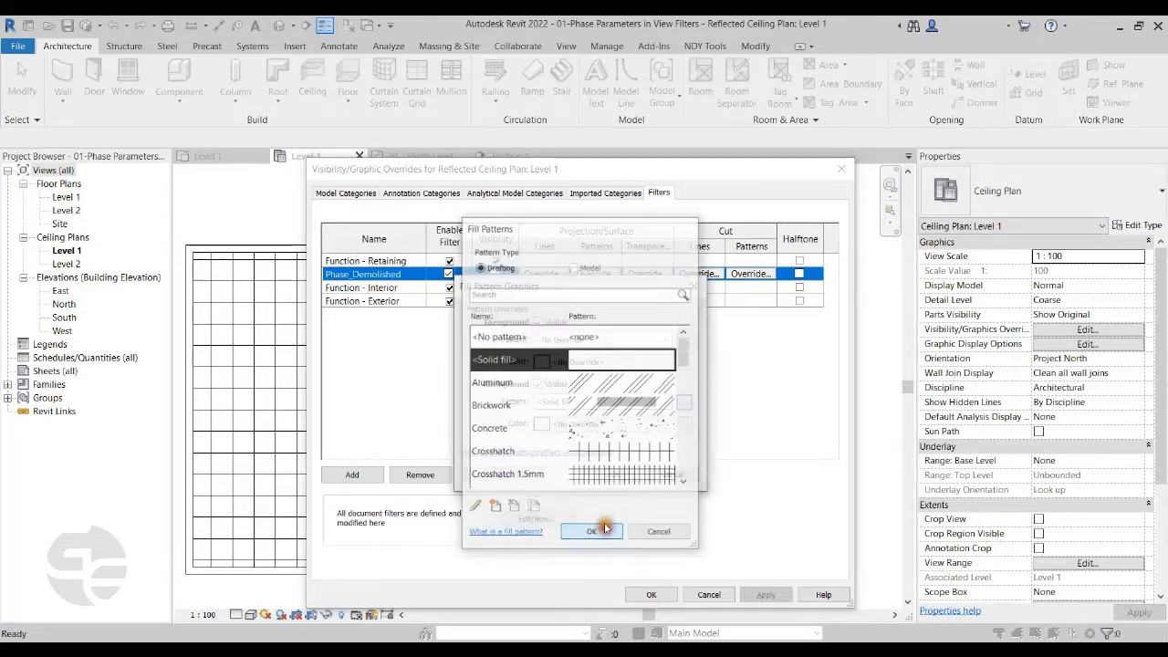
pyautogui.click(640, 427)
pyautogui.click(450, 402)
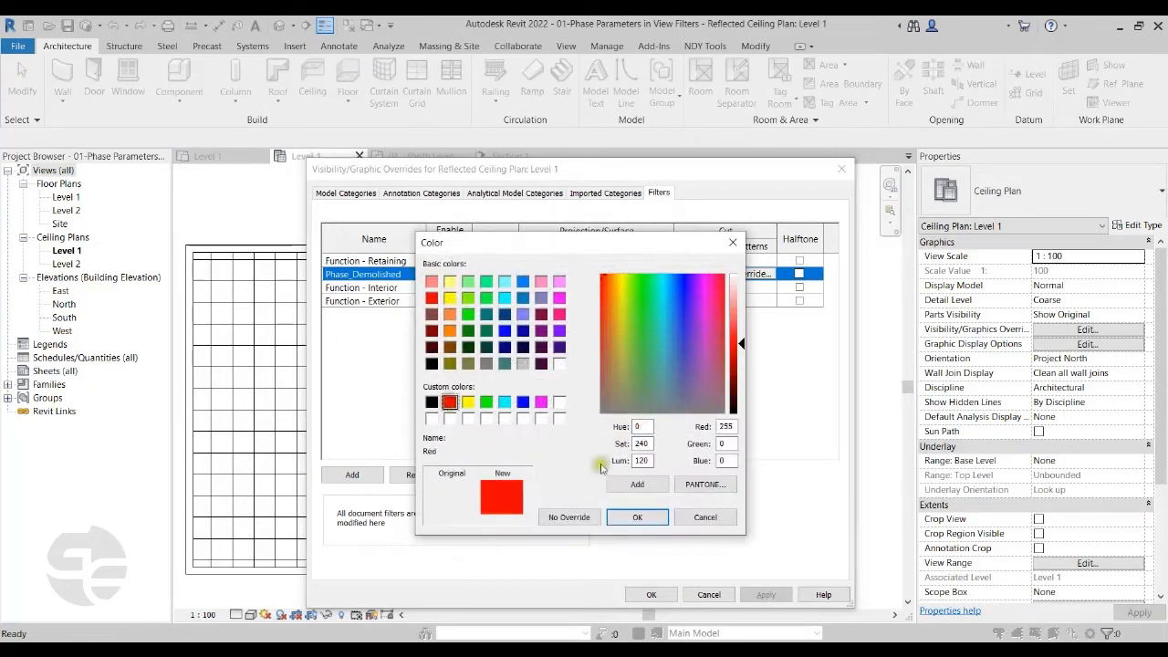
pyautogui.click(637, 518)
pyautogui.click(612, 474)
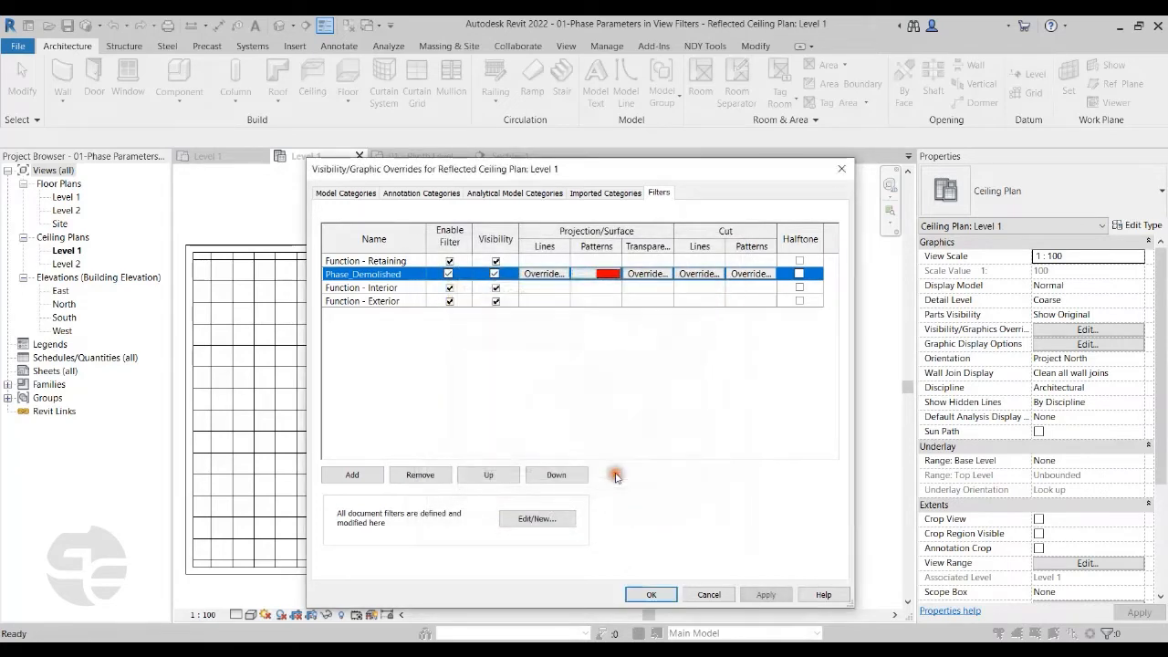
pyautogui.click(651, 594)
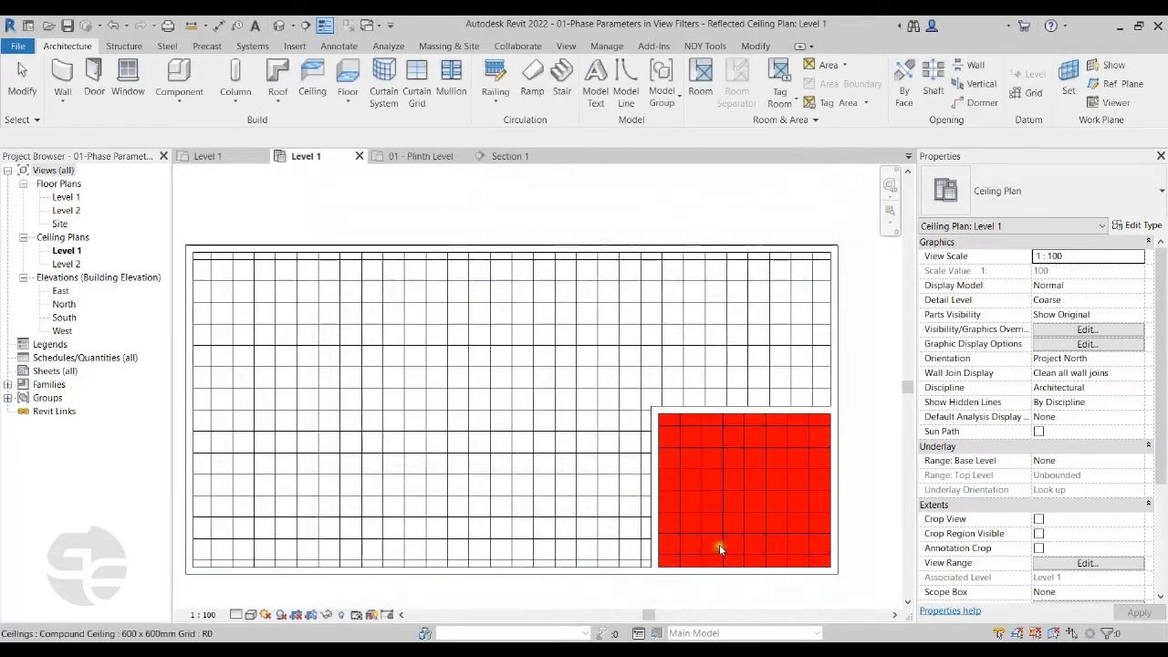
# Check the phasing properties of the red-filled ceiling in the corner room.
pyautogui.scroll(-3, 660, 449)
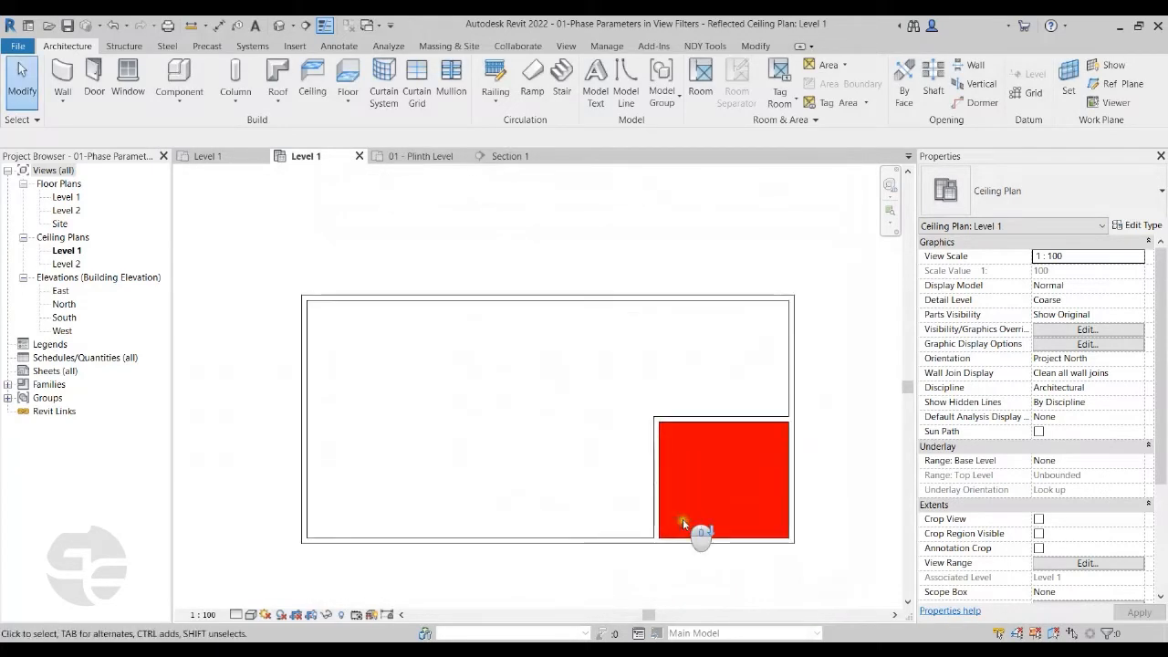
pyautogui.click(680, 441)
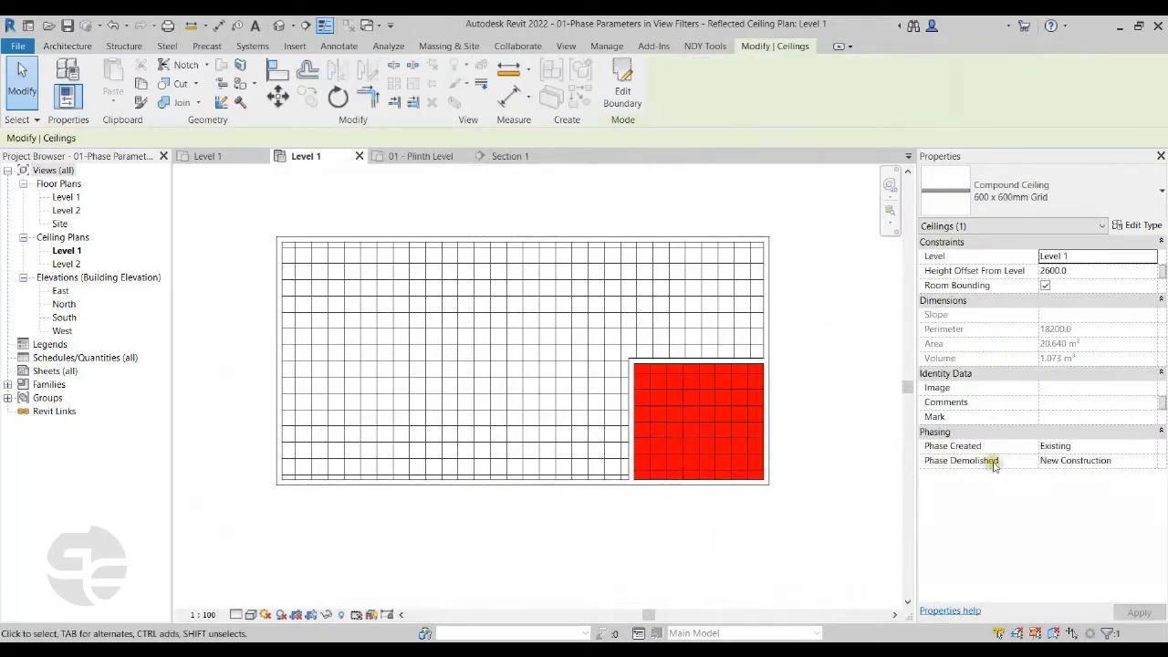
pyautogui.click(790, 515)
pyautogui.moveTo(829, 424); pyautogui.dragTo(839, 442, button='middle')
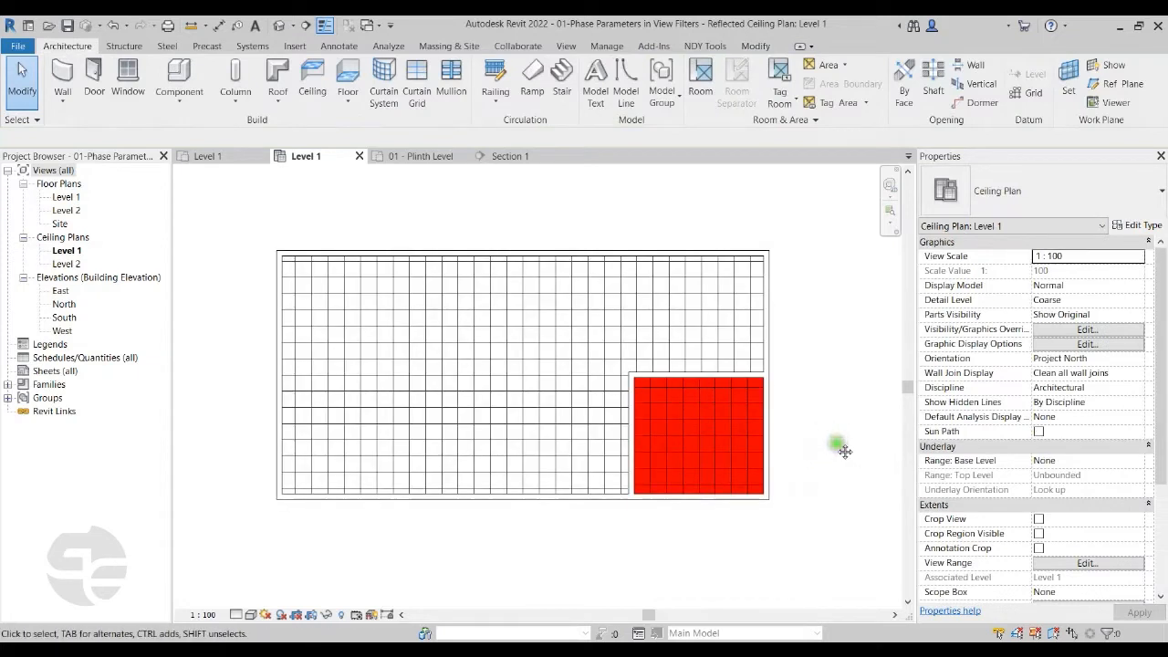
pyautogui.scroll(1, 838, 437)
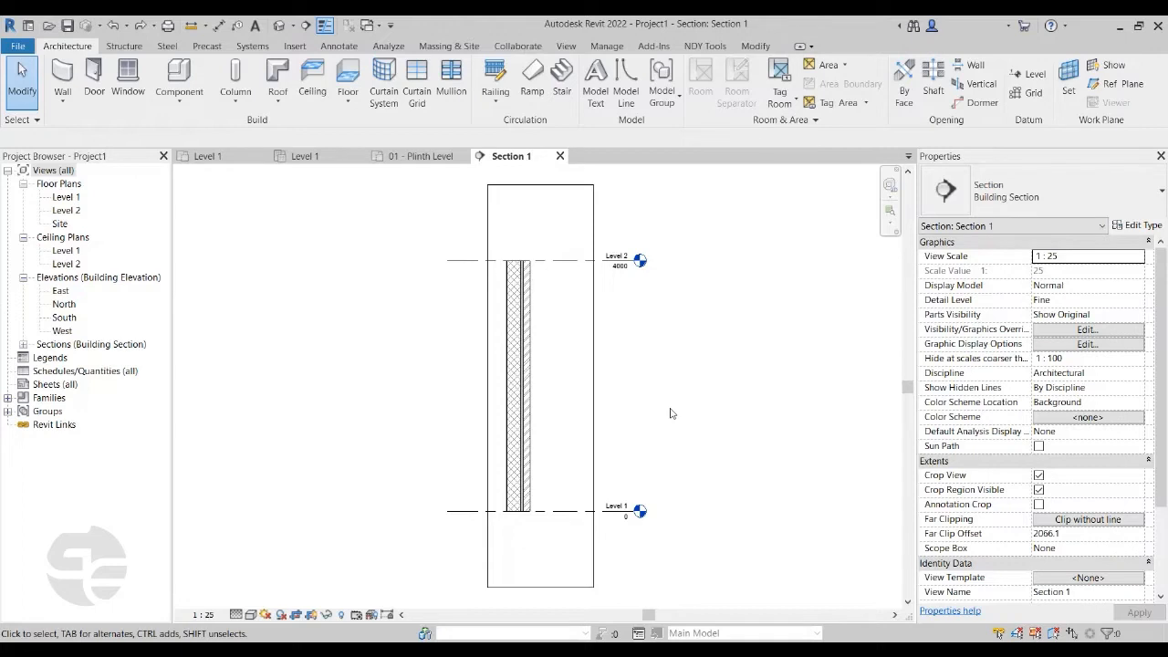
# Set the section view wall's cross-section to Slanted with an angle from vertical of 5°.
pyautogui.click(507, 420)
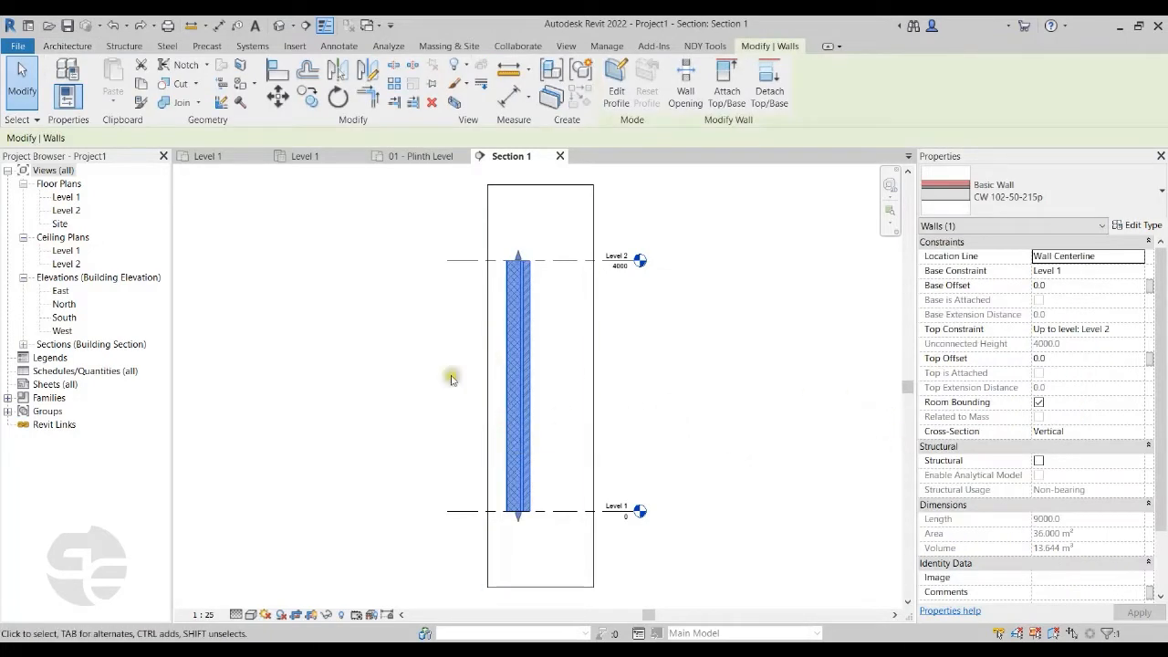
pyautogui.click(1134, 430)
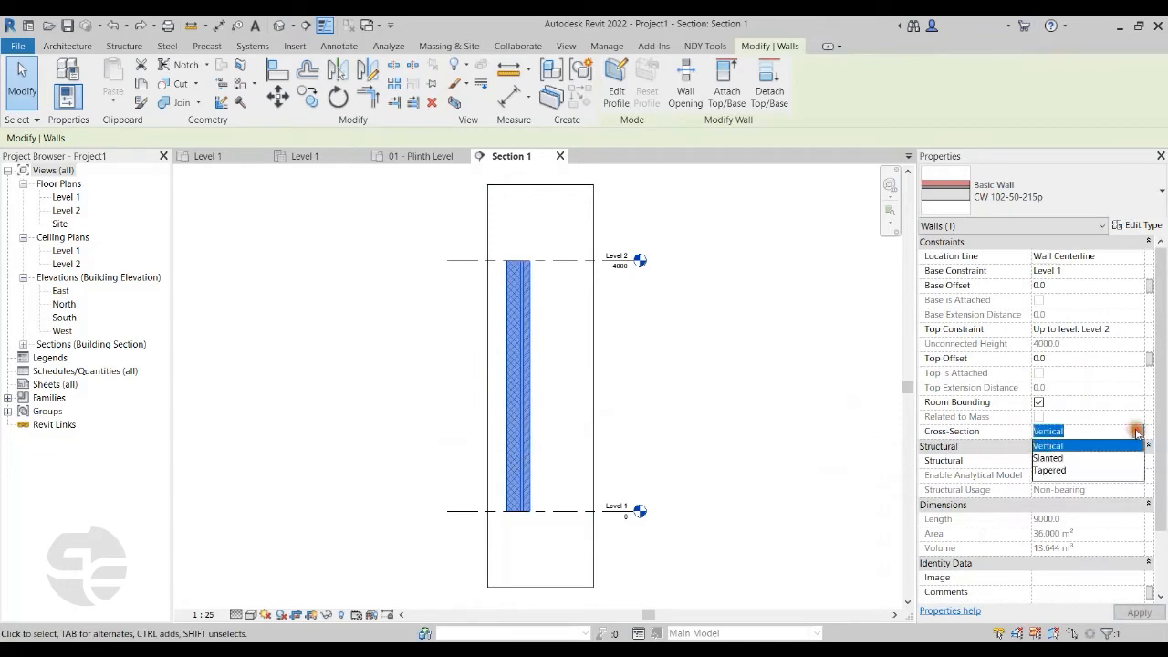
pyautogui.click(1064, 460)
pyautogui.click(1066, 446)
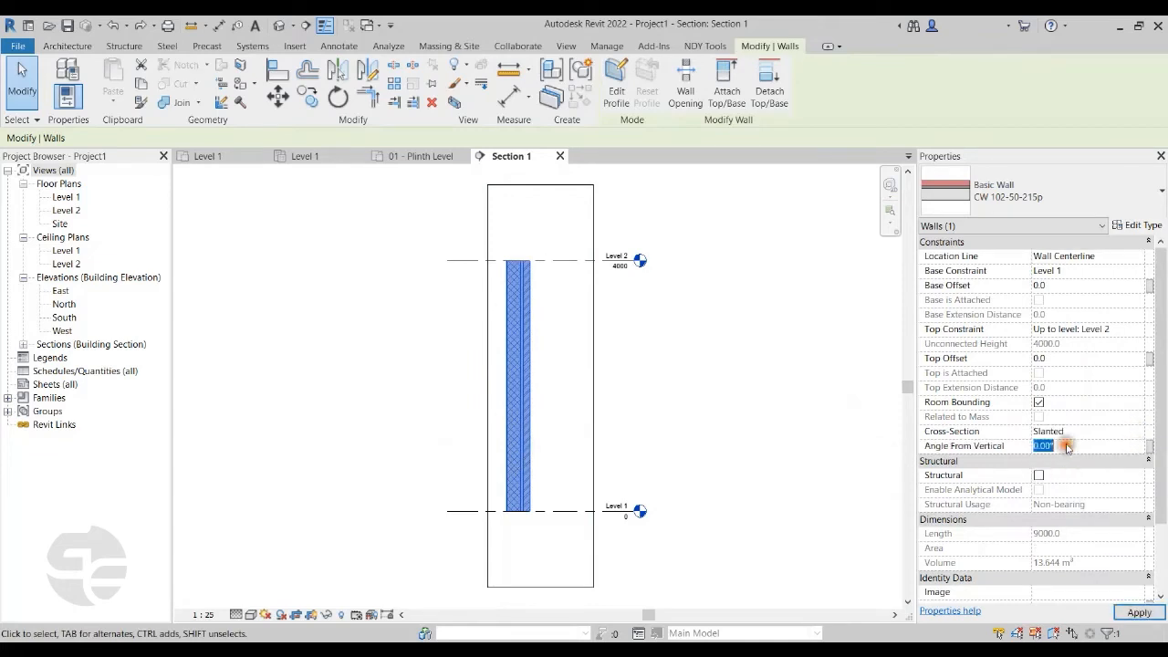
pyautogui.press('Return')
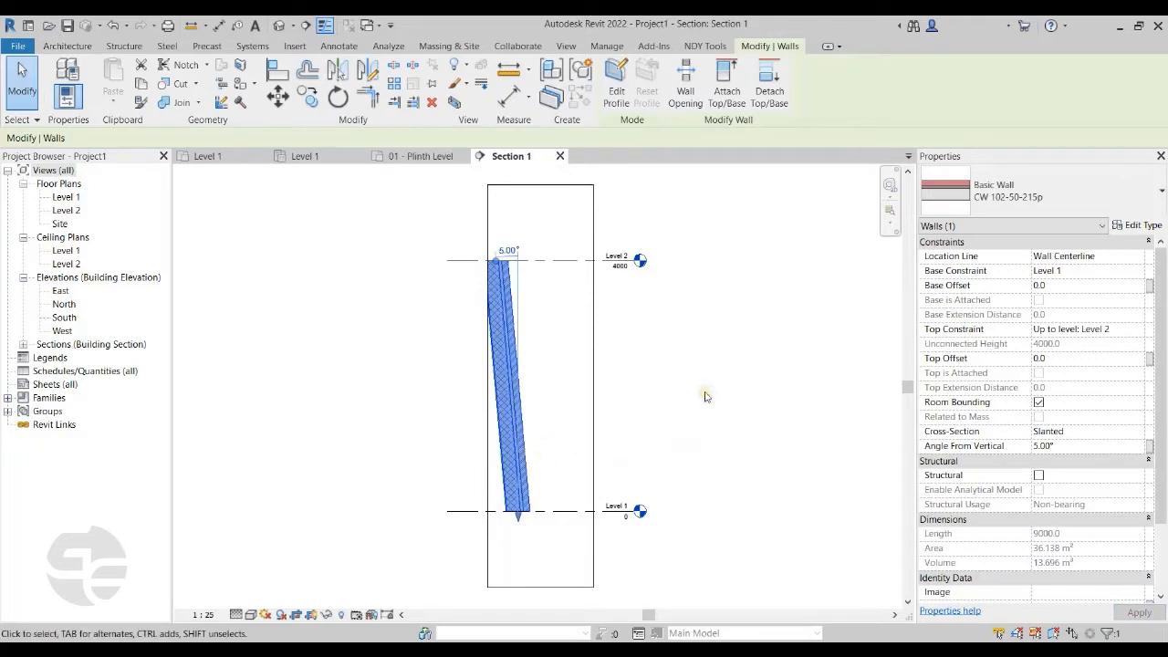
# Try to change the slanted wall's cross-section to Tapered.
pyautogui.click(1125, 430)
pyautogui.click(1138, 431)
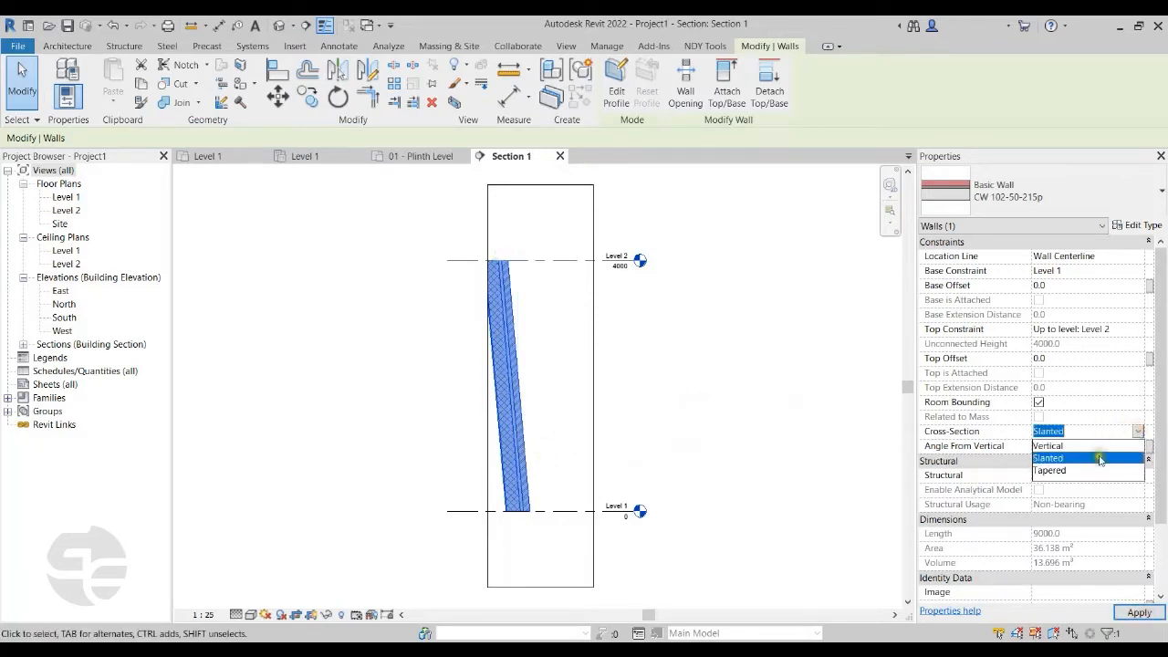
pyautogui.click(1048, 470)
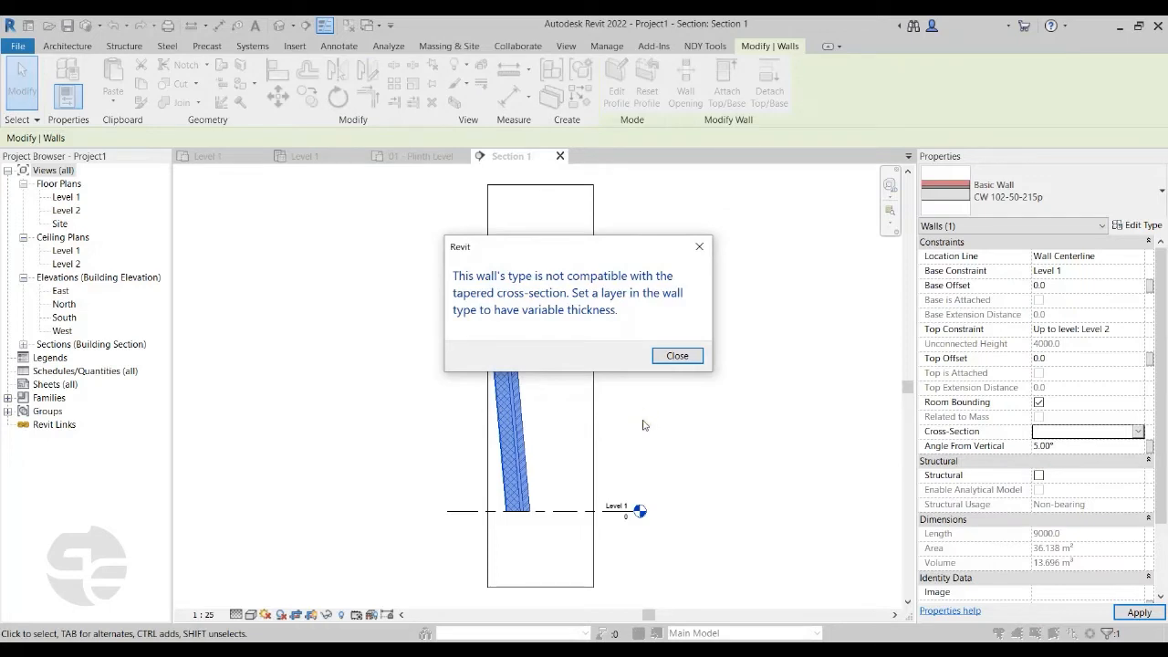
pyautogui.click(694, 357)
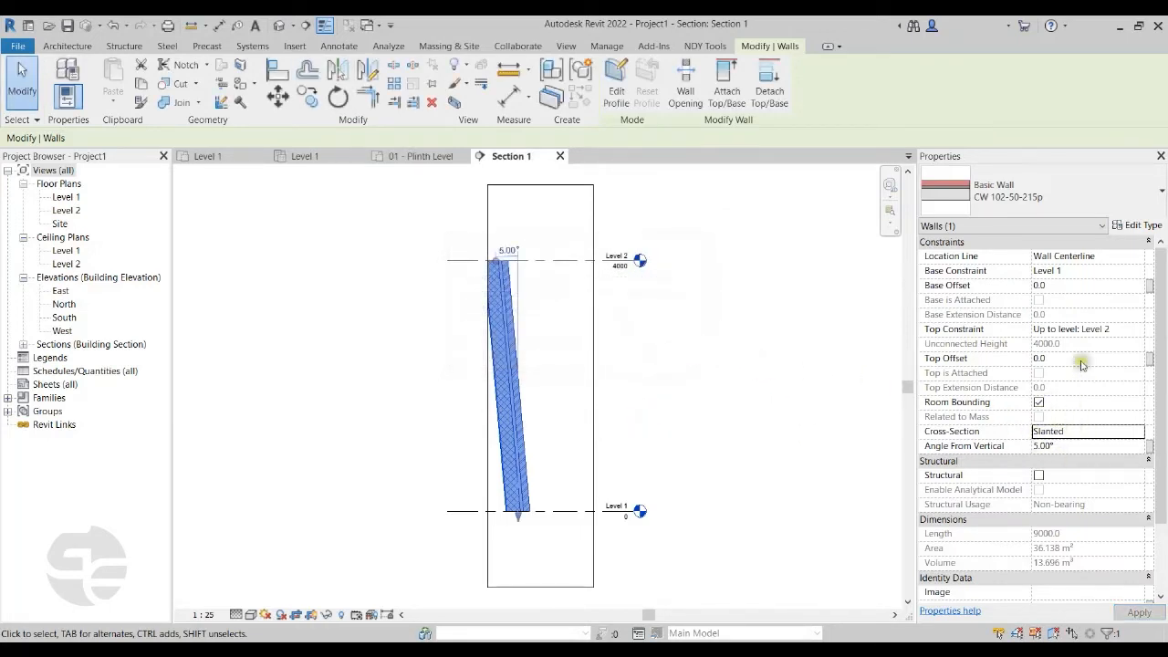
# Make the Cavity Fill layer variable in wall type CW 102-50-215p and set the wall's cross-section to Tapered.
pyautogui.click(1139, 225)
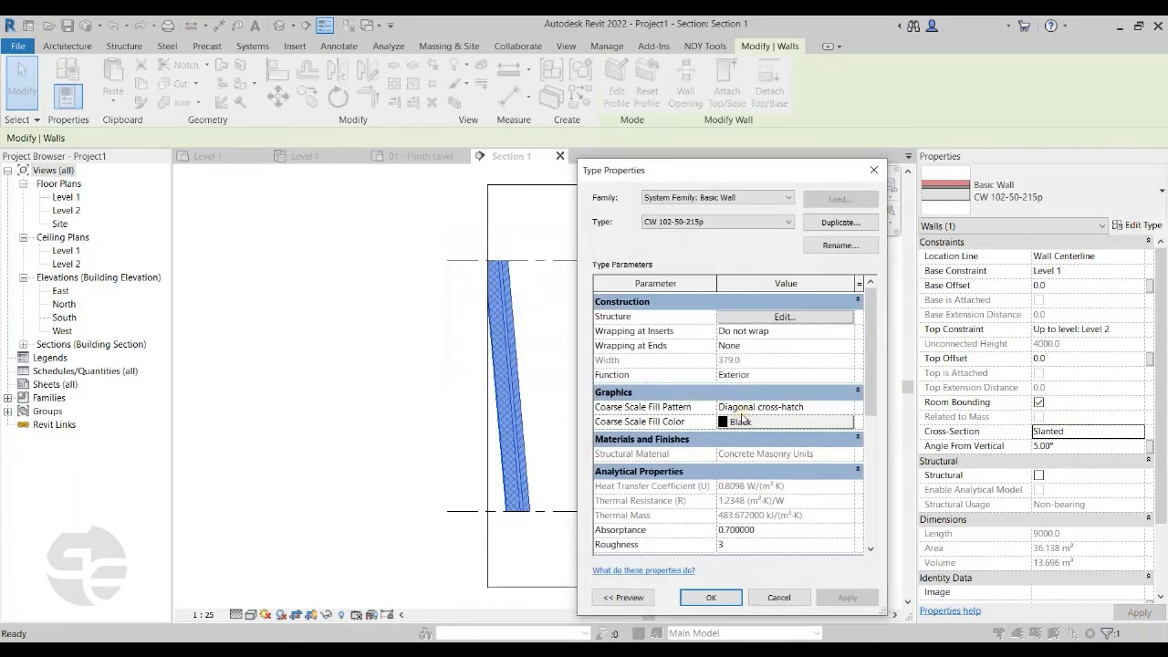
pyautogui.click(783, 316)
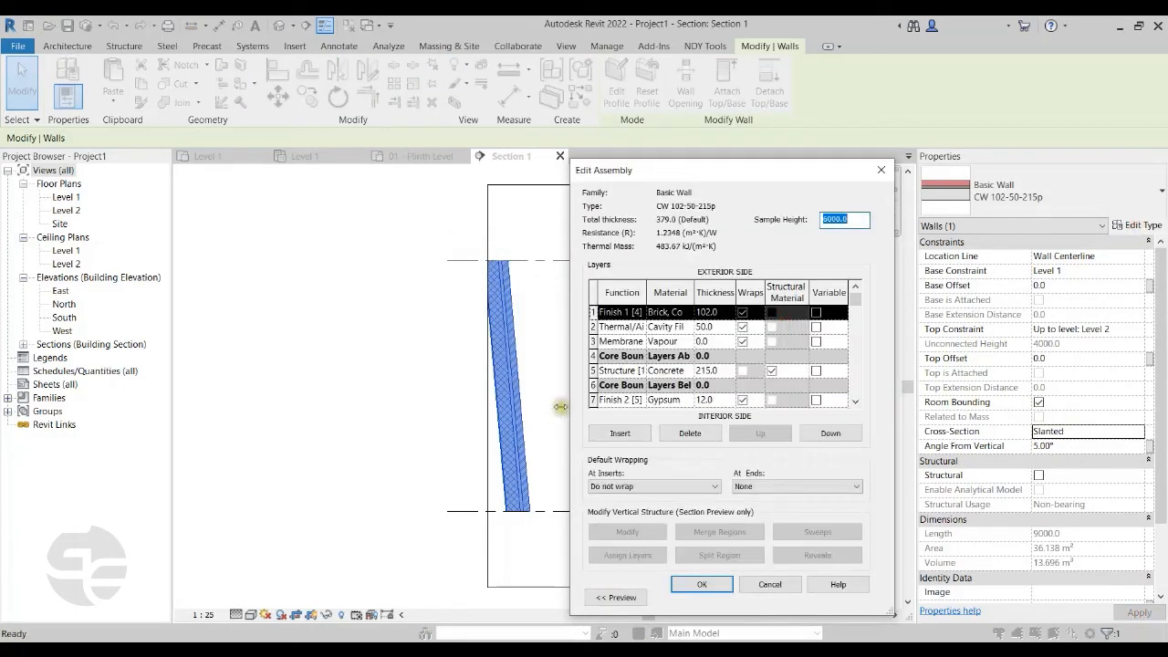
pyautogui.moveTo(570, 406); pyautogui.dragTo(477, 408)
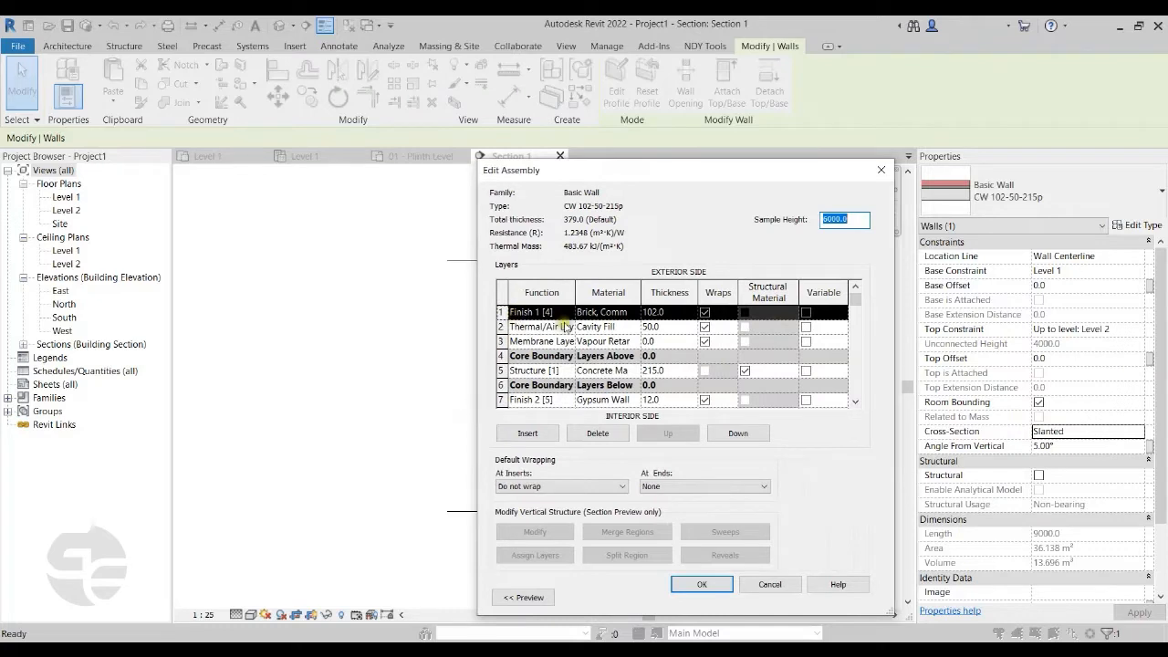
pyautogui.click(807, 328)
pyautogui.click(807, 328)
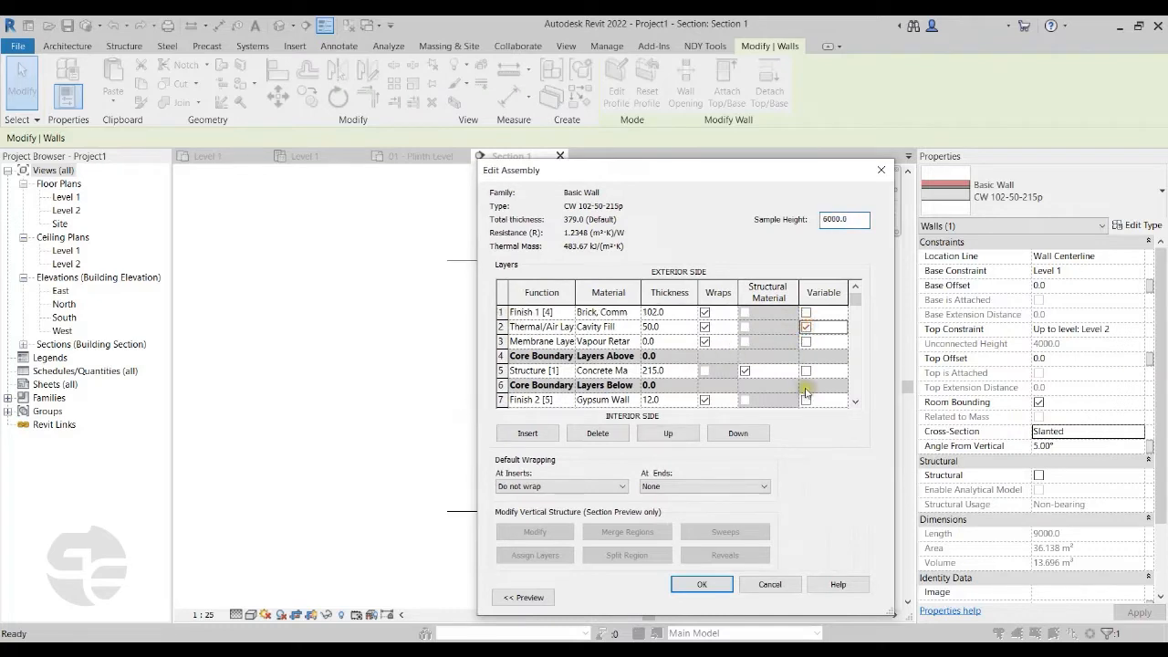
pyautogui.click(702, 584)
pyautogui.click(686, 602)
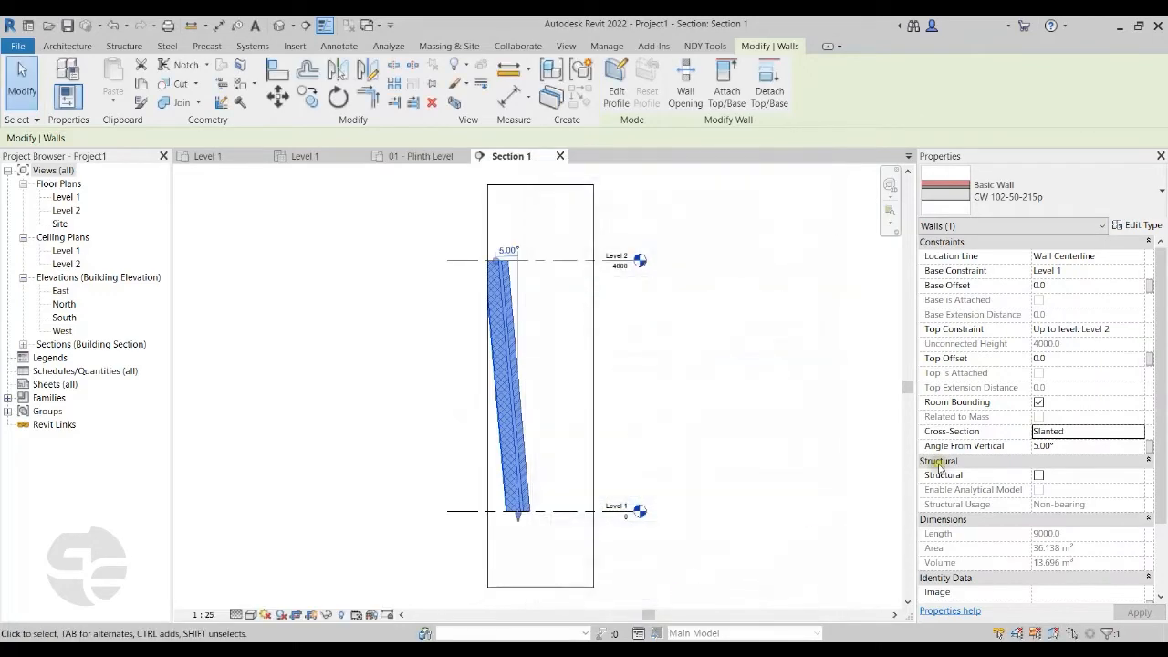
pyautogui.click(1133, 432)
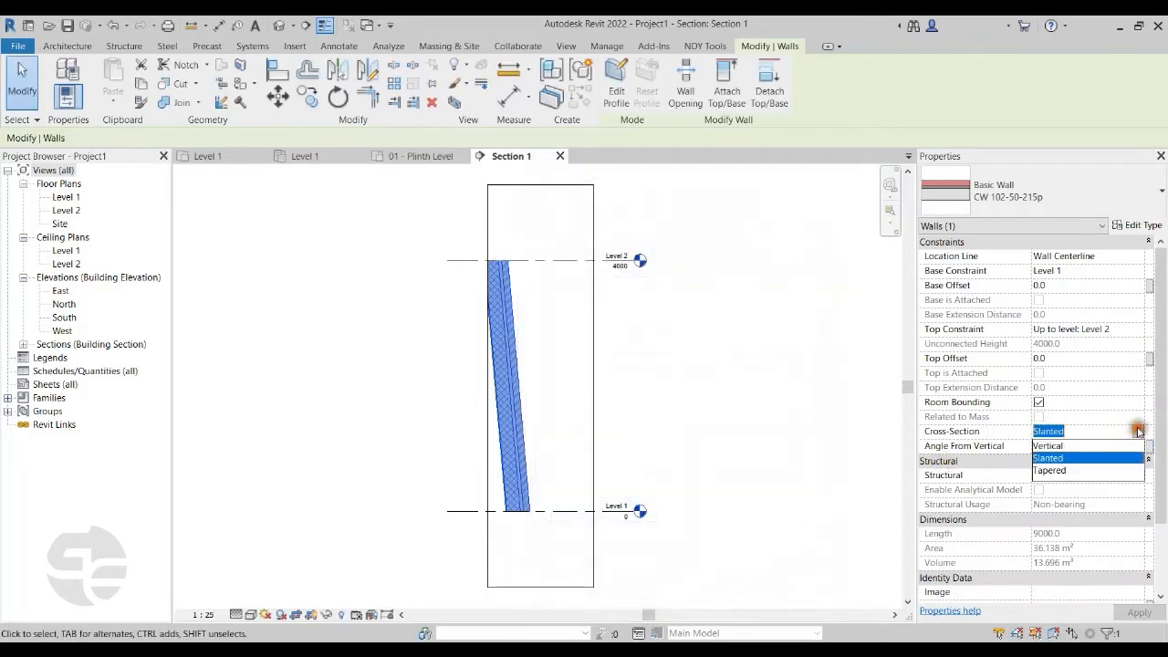
pyautogui.click(1051, 474)
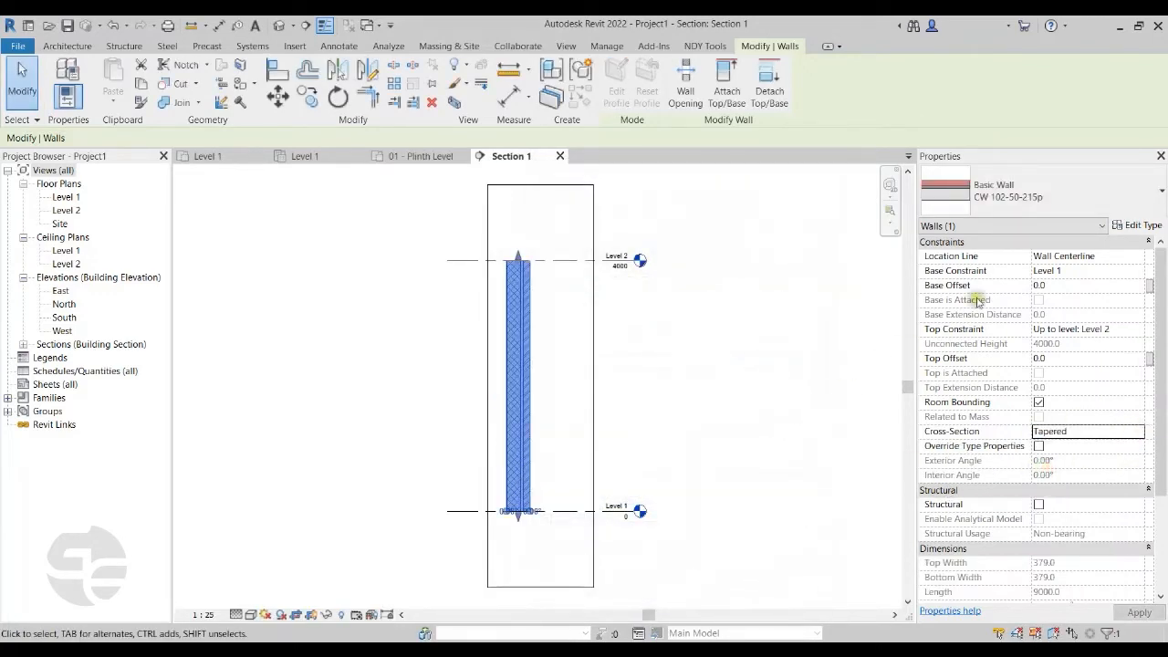
# Set the wall type's default exterior angle and default interior angle to 5° each and apply them.
pyautogui.click(1137, 225)
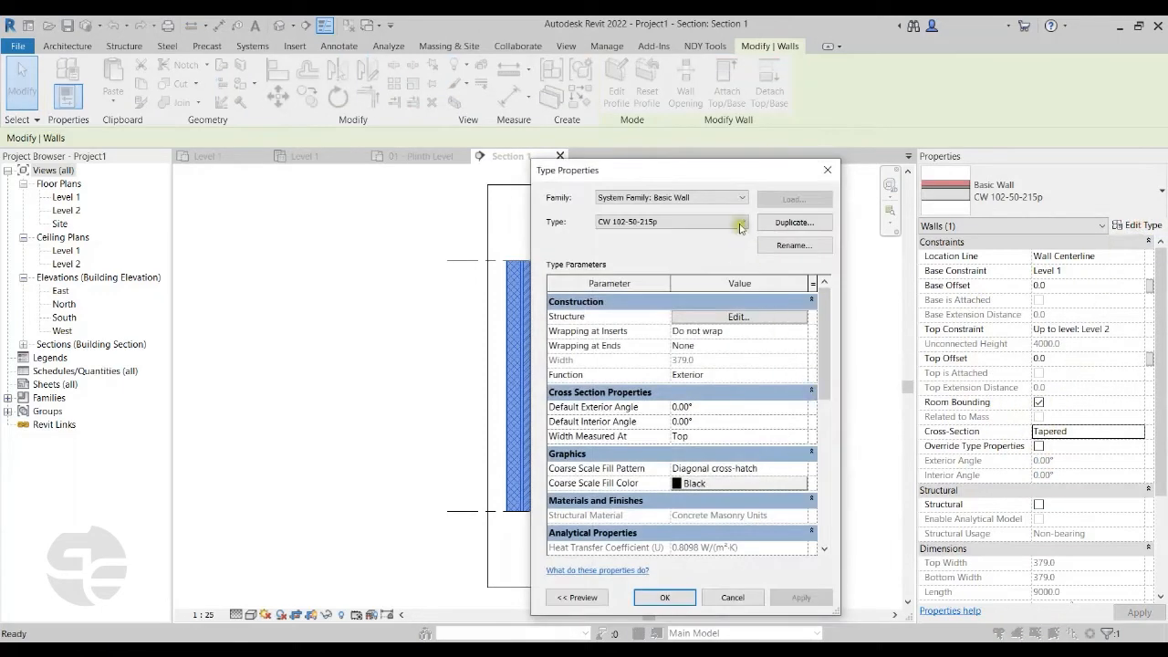
pyautogui.moveTo(751, 168)
pyautogui.mouseDown()
pyautogui.moveTo(773, 165)
pyautogui.moveTo(721, 171)
pyautogui.moveTo(747, 174)
pyautogui.mouseUp()
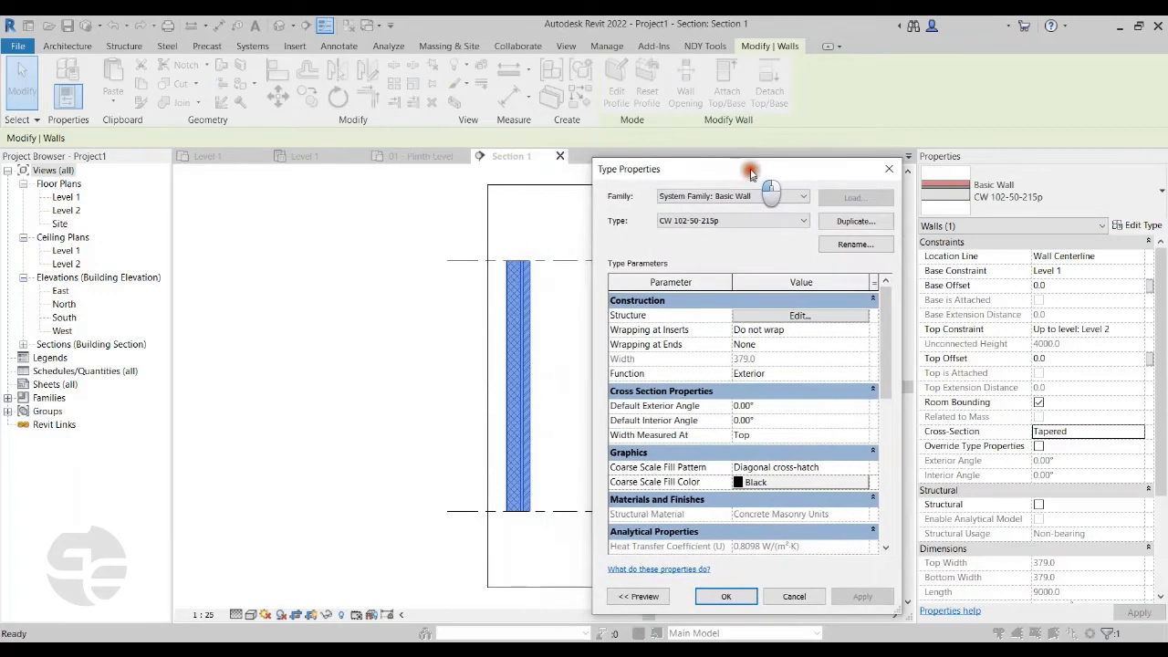
pyautogui.click(780, 405)
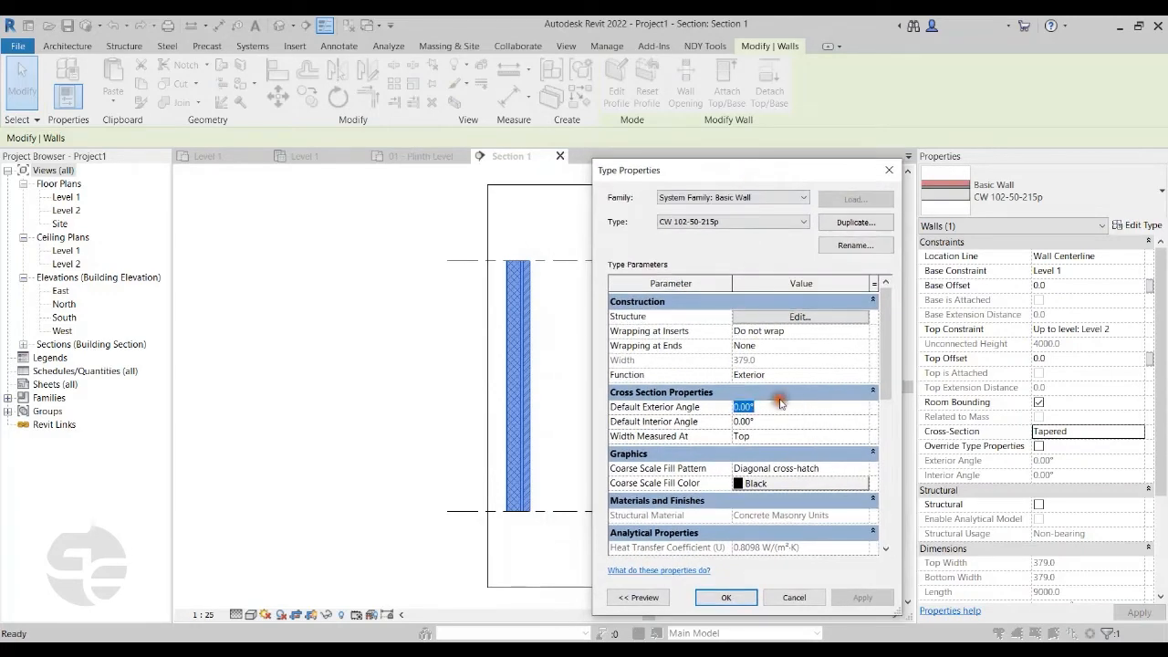
pyautogui.write('5')
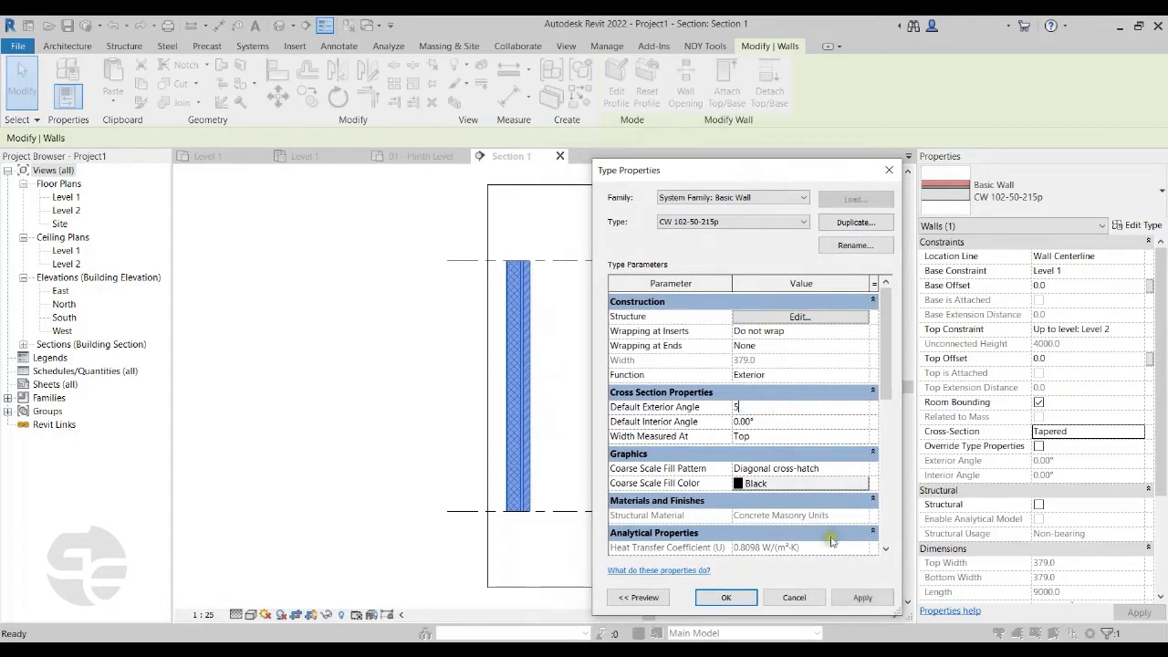
pyautogui.click(862, 597)
pyautogui.click(750, 421)
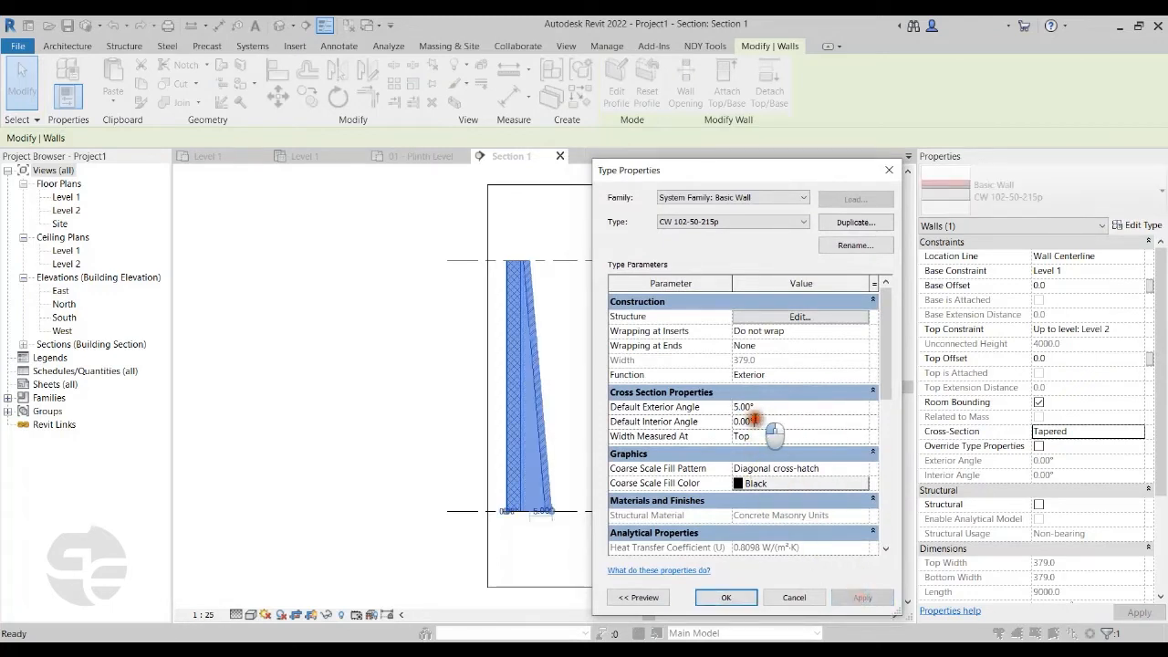
pyautogui.write('5')
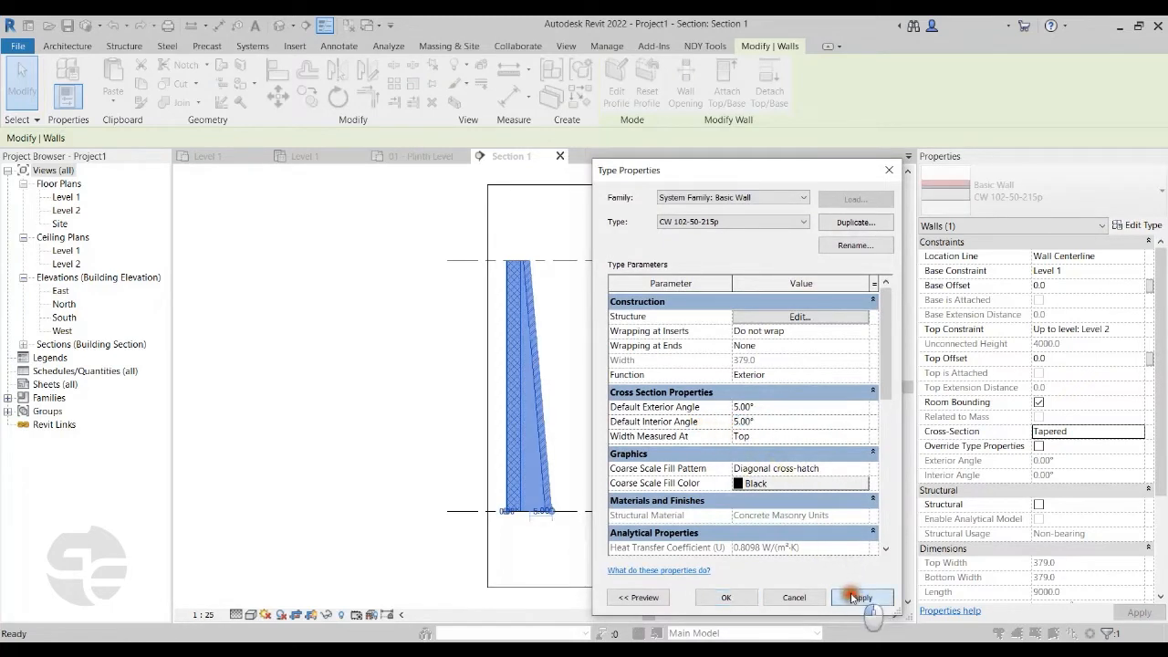
pyautogui.click(862, 597)
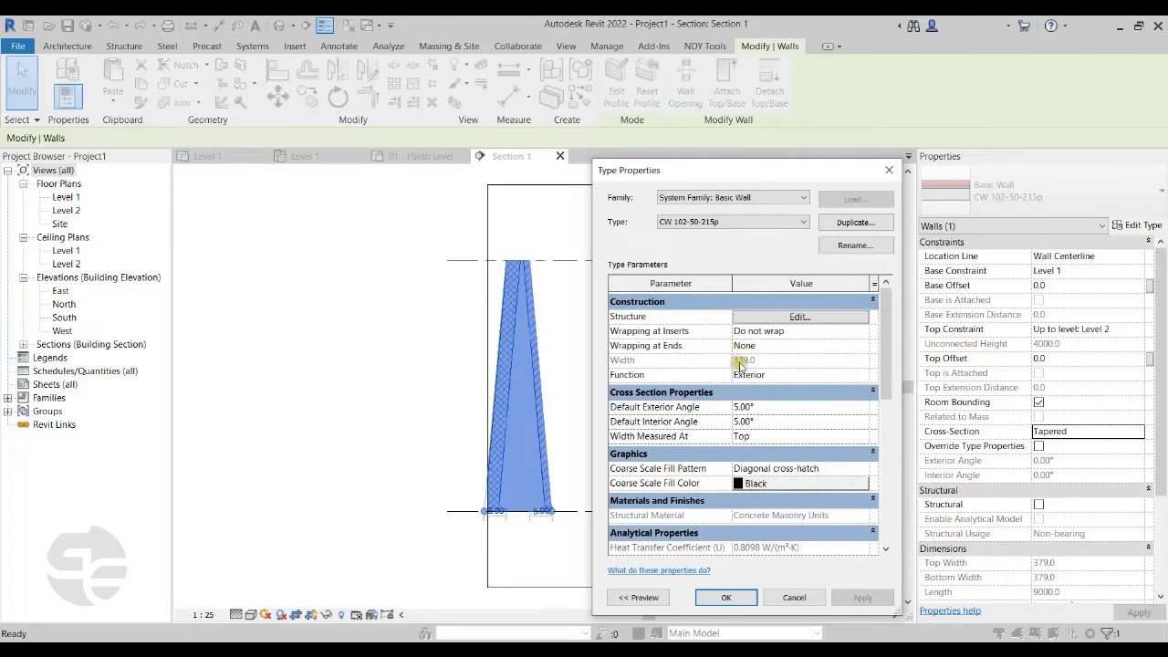
# Review the Width Measured At options, keep Top, and accept the wall type's properties.
pyautogui.click(772, 435)
pyautogui.click(862, 437)
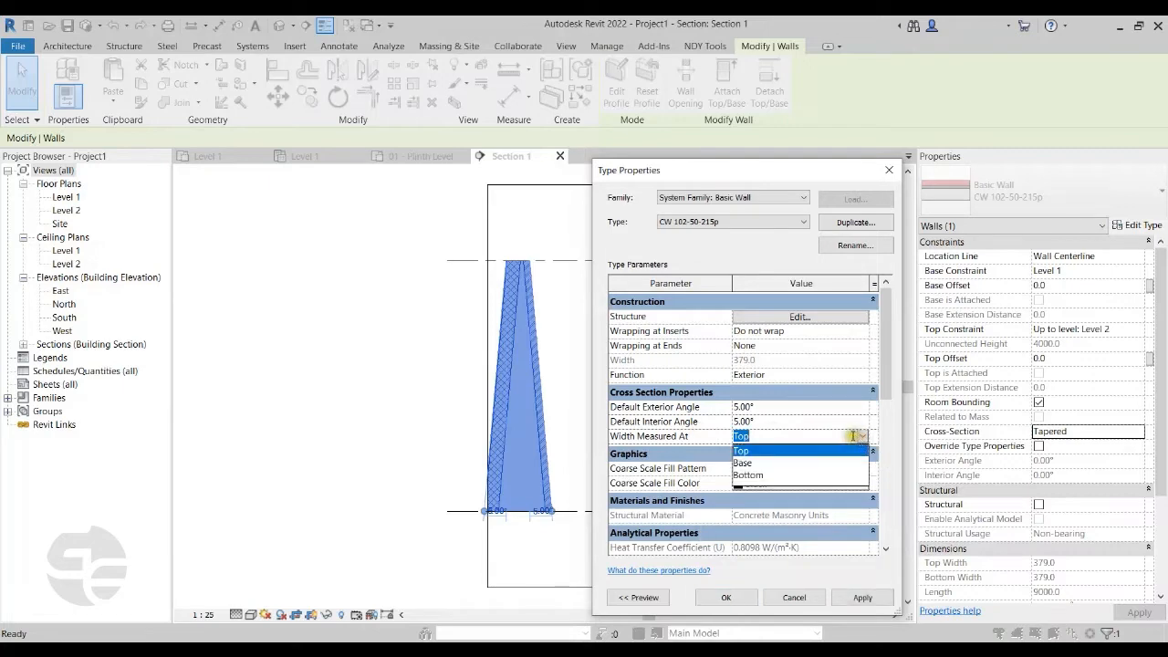
pyautogui.click(760, 436)
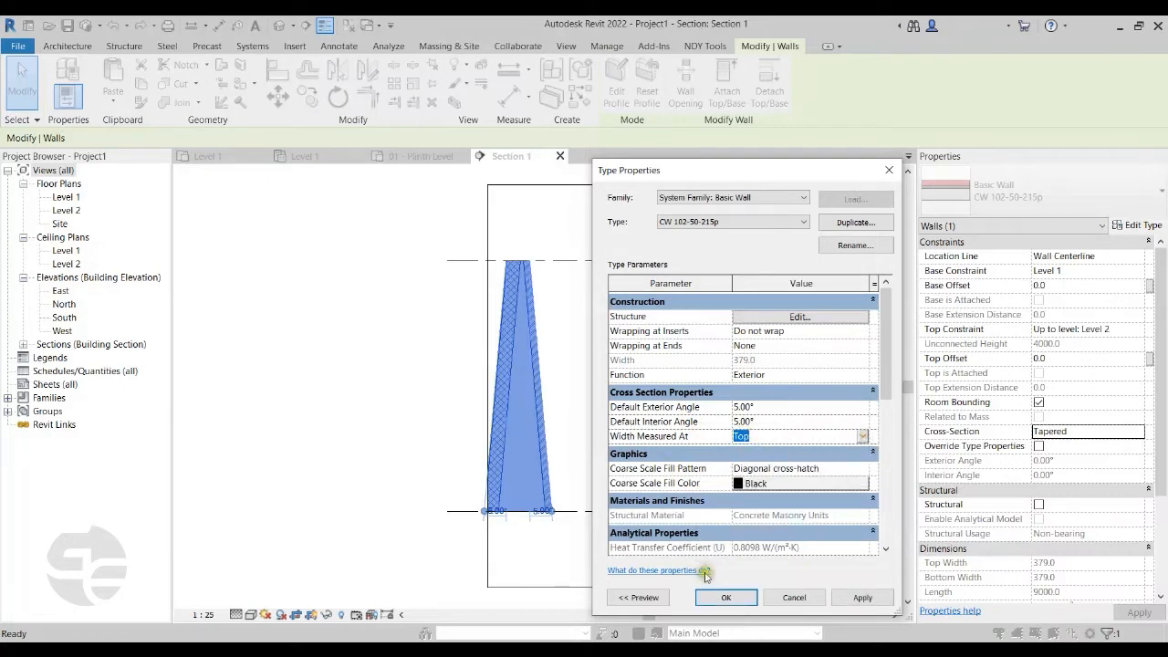
pyautogui.click(725, 597)
pyautogui.click(700, 387)
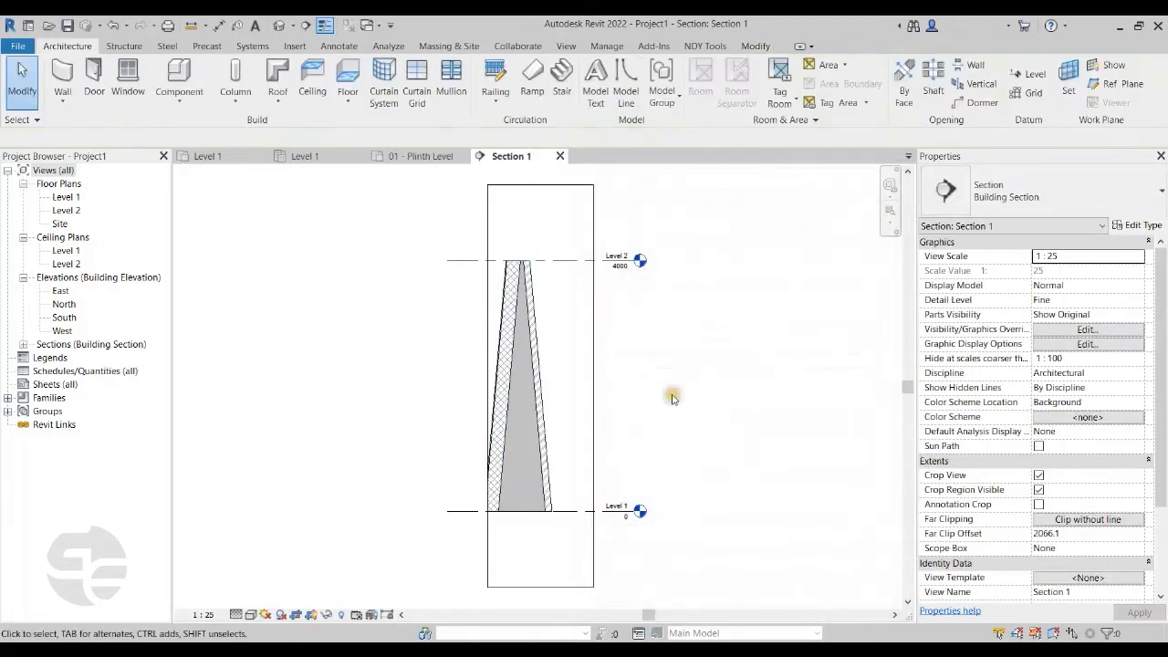
# Override the type properties for the tapered wall and set its interior angle to 0°.
pyautogui.click(538, 378)
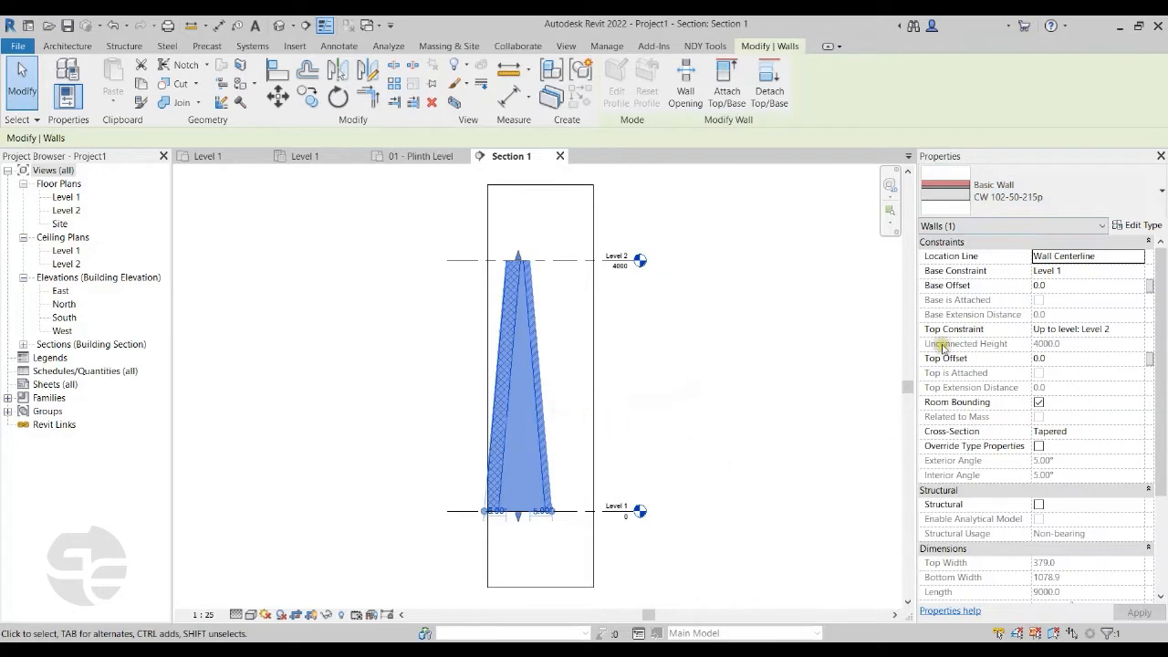
pyautogui.click(1038, 446)
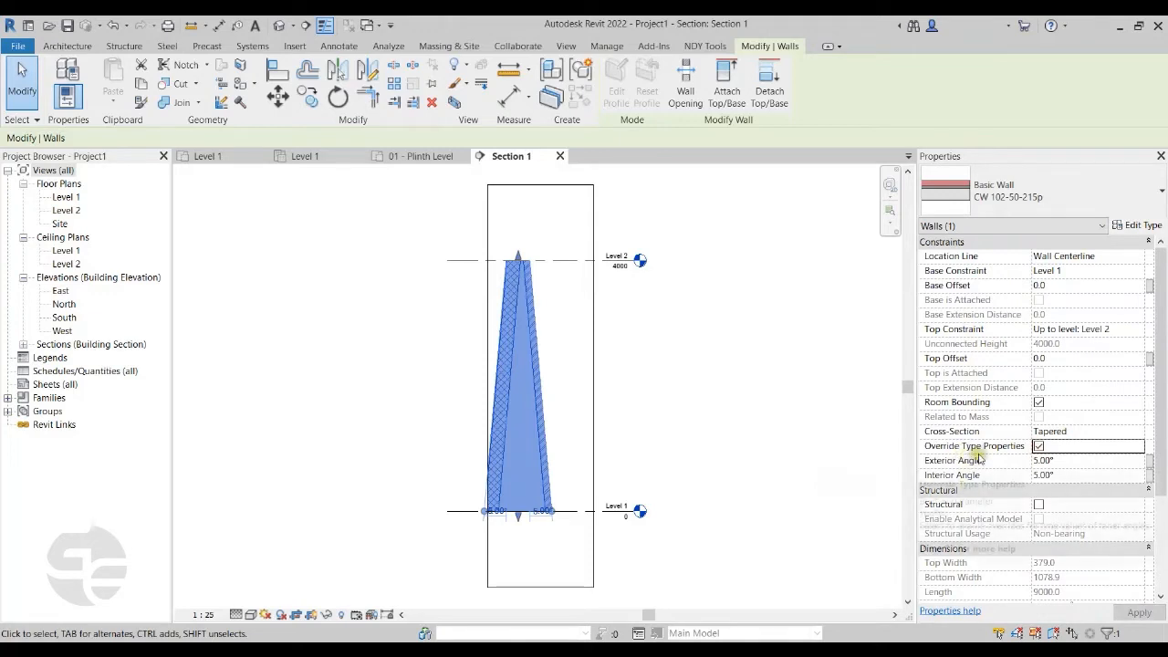
pyautogui.click(1062, 476)
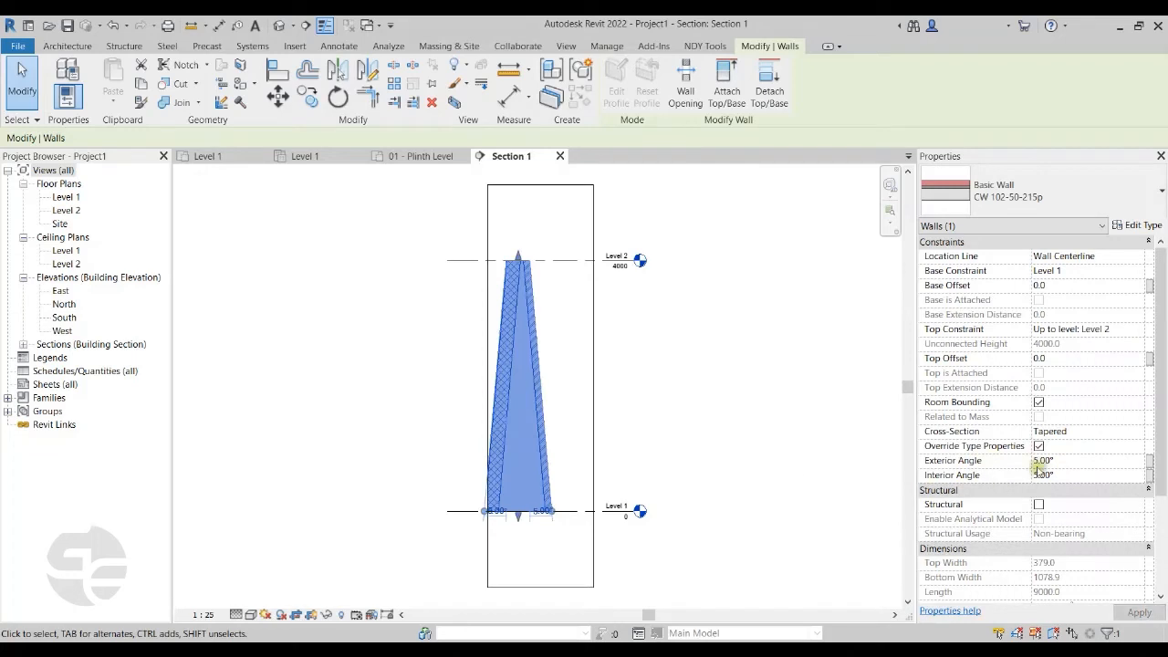
pyautogui.click(1061, 474)
pyautogui.write('0')
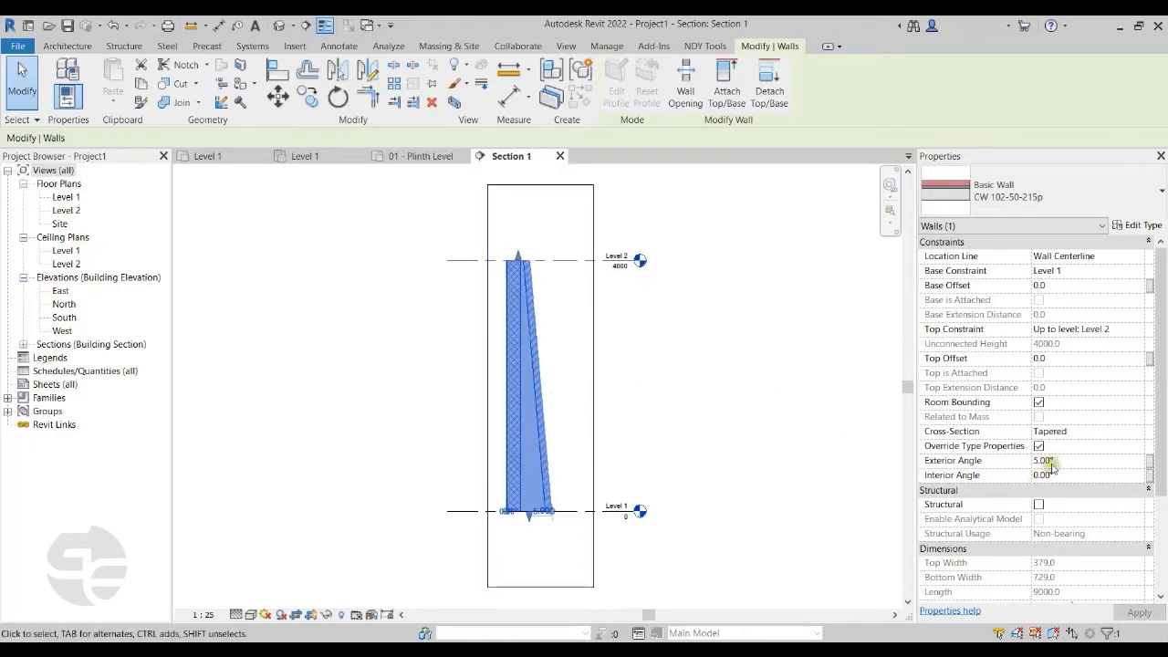
pyautogui.click(742, 396)
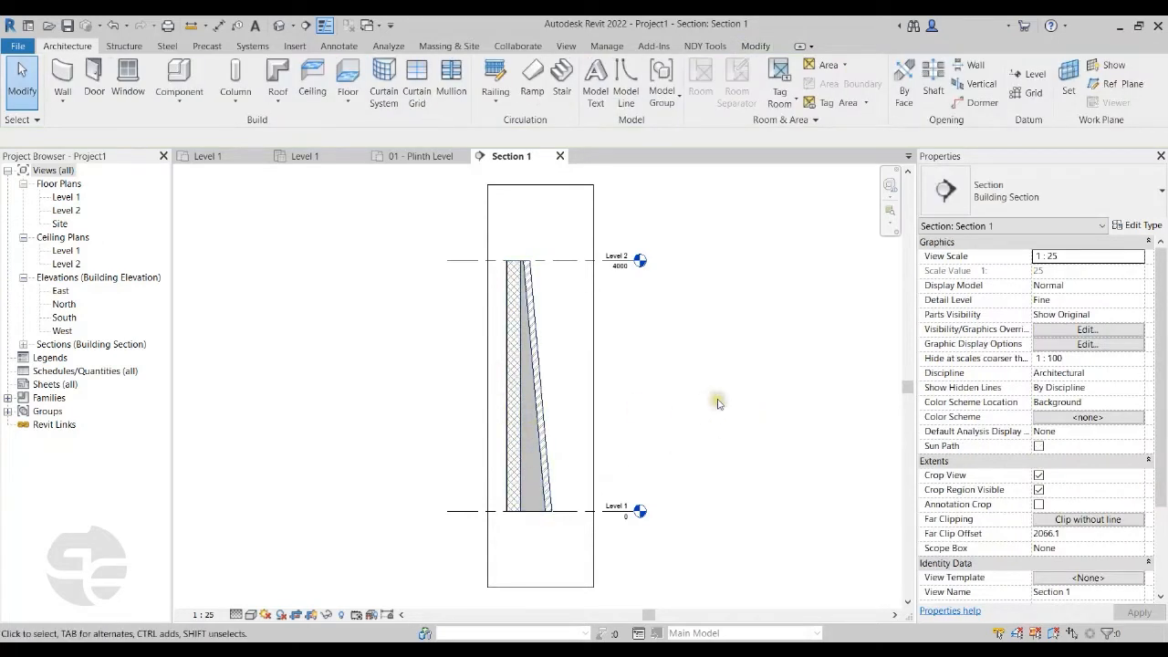
pyautogui.click(534, 458)
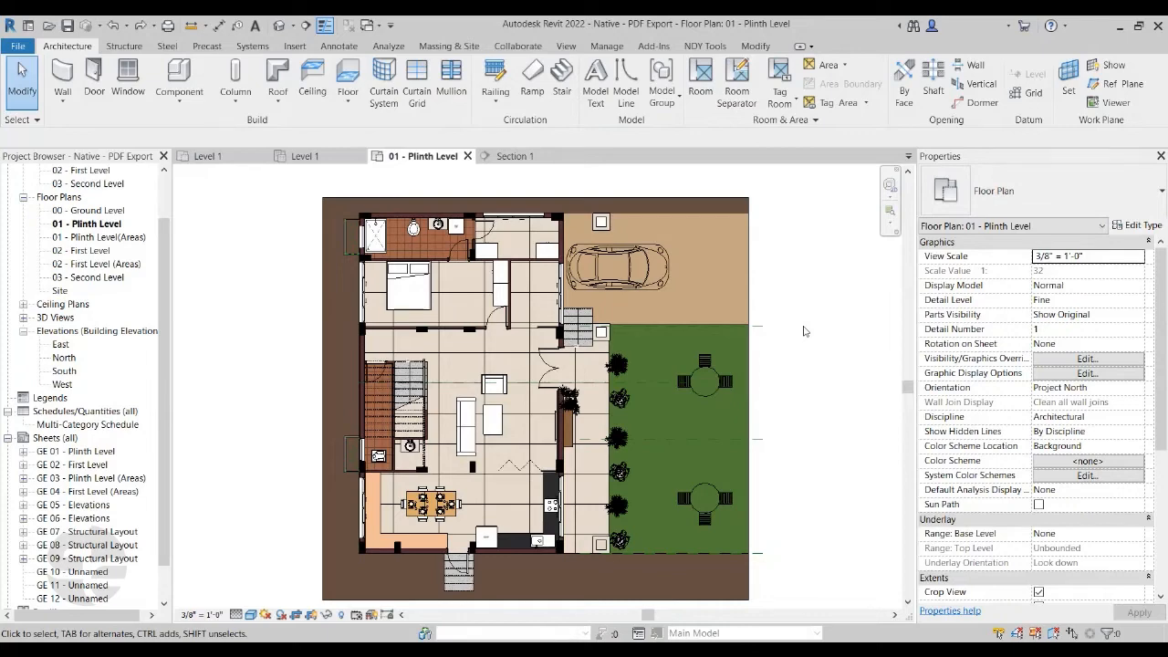
# Check the printer choices in the print settings for the 01 - Plinth Level floor plan and close them without printing.
pyautogui.hotkey('ctrl', 'p')
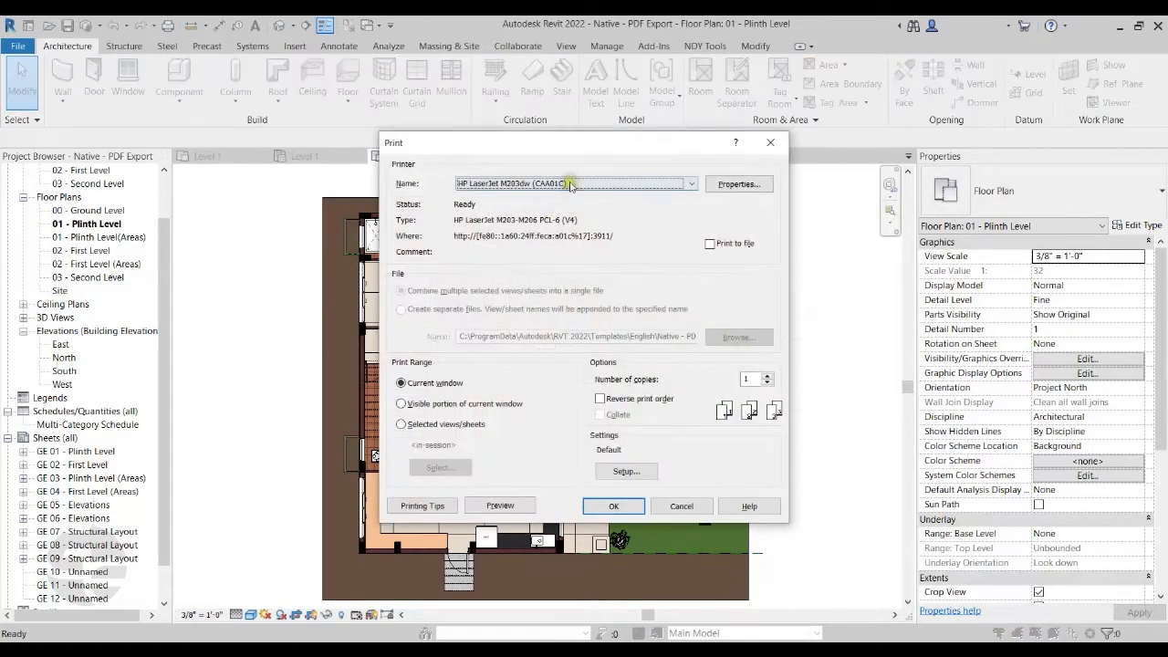
pyautogui.click(569, 183)
pyautogui.click(717, 214)
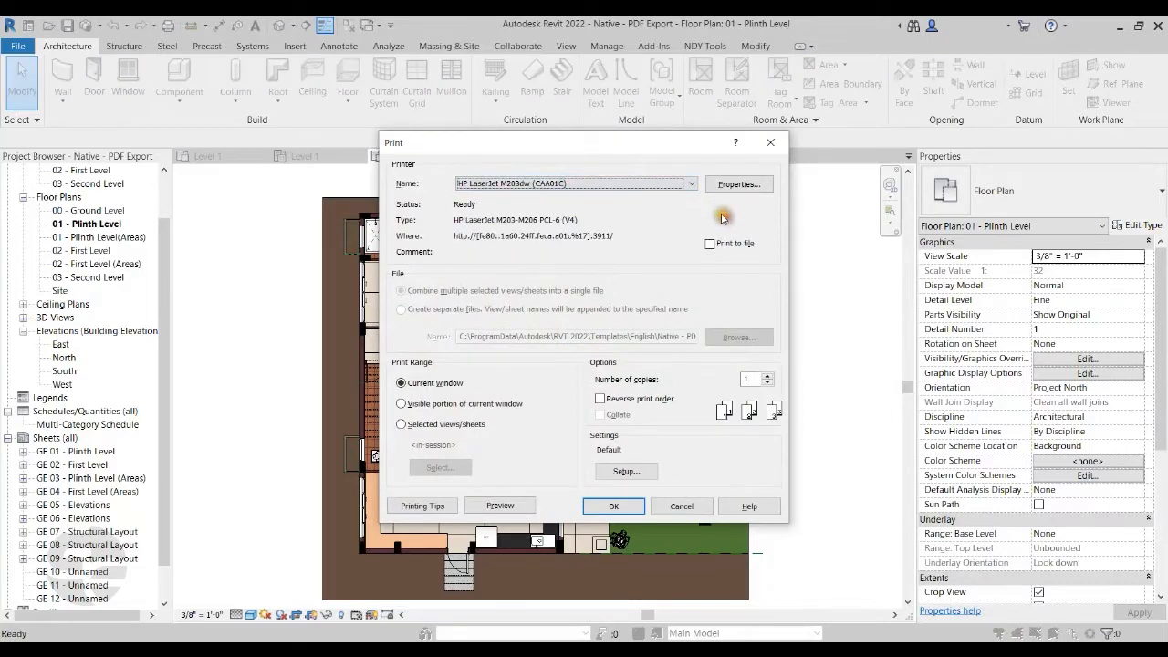
pyautogui.click(769, 144)
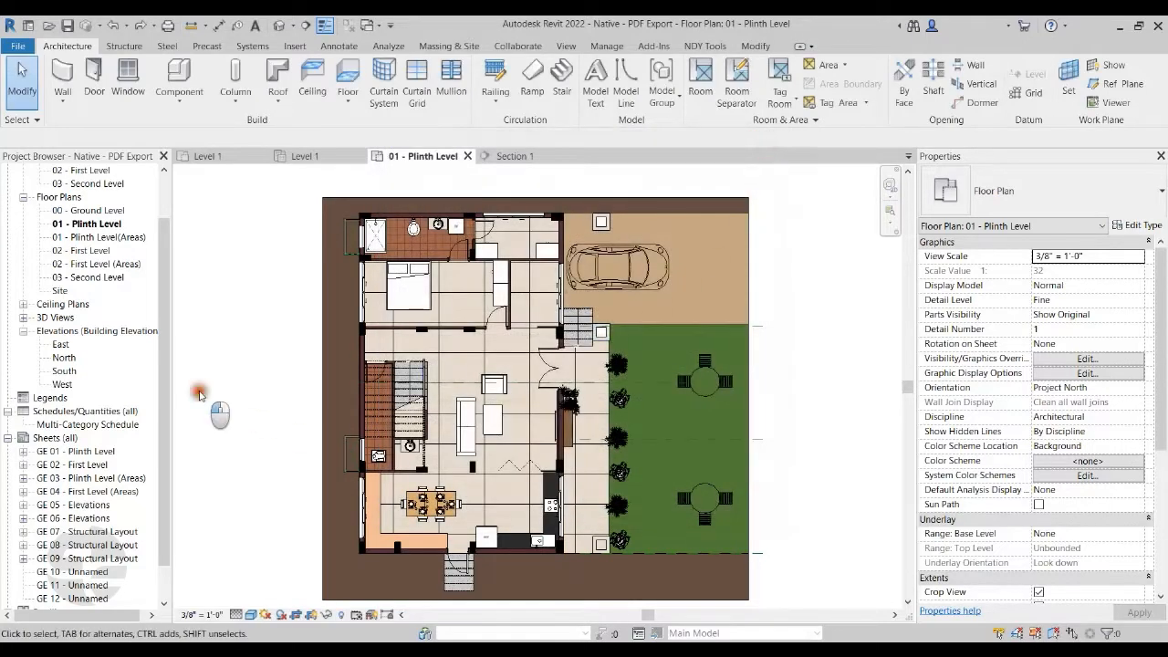
# Start a PDF export of the project and set the export range to selected views/sheets.
pyautogui.click(17, 45)
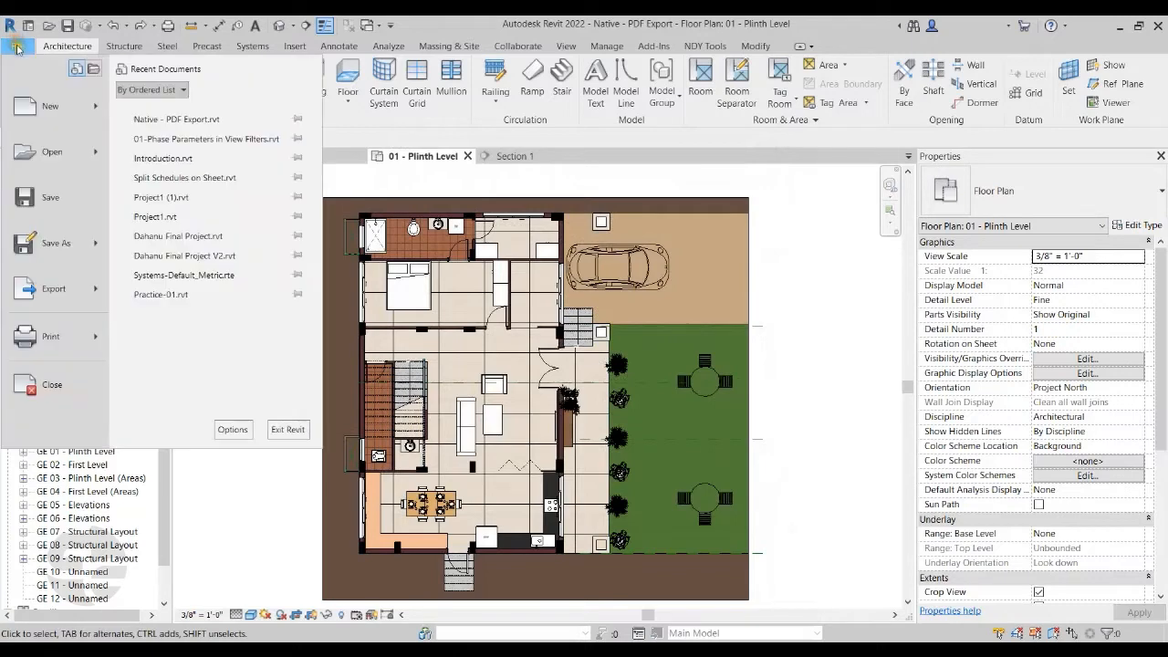
pyautogui.click(98, 278)
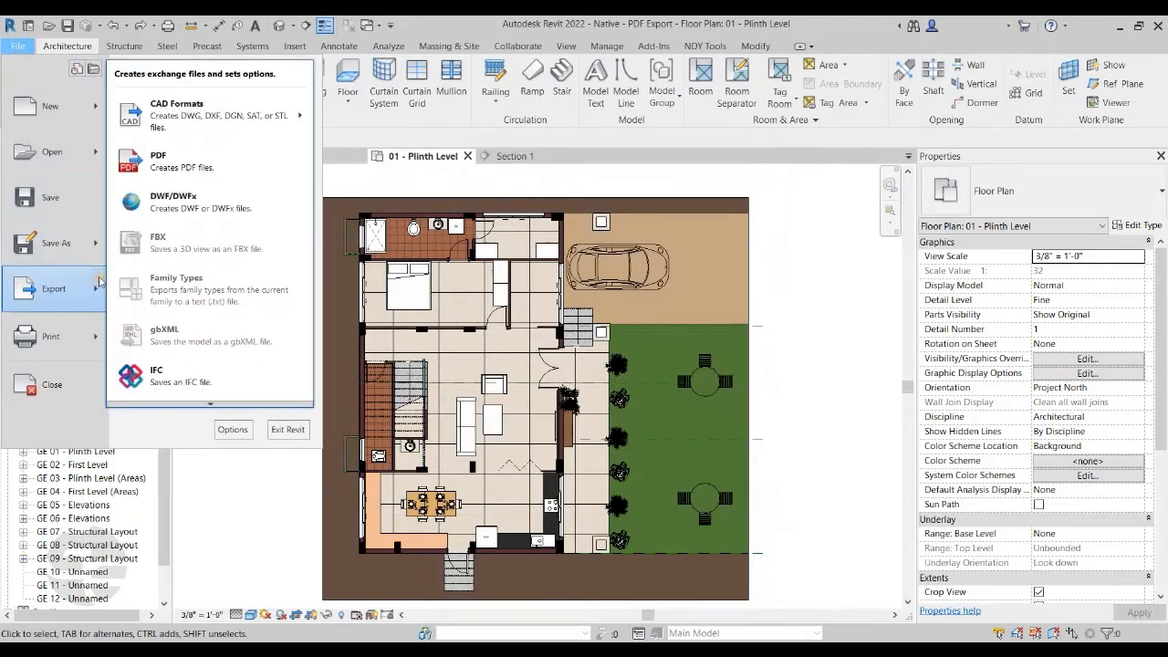
pyautogui.click(208, 162)
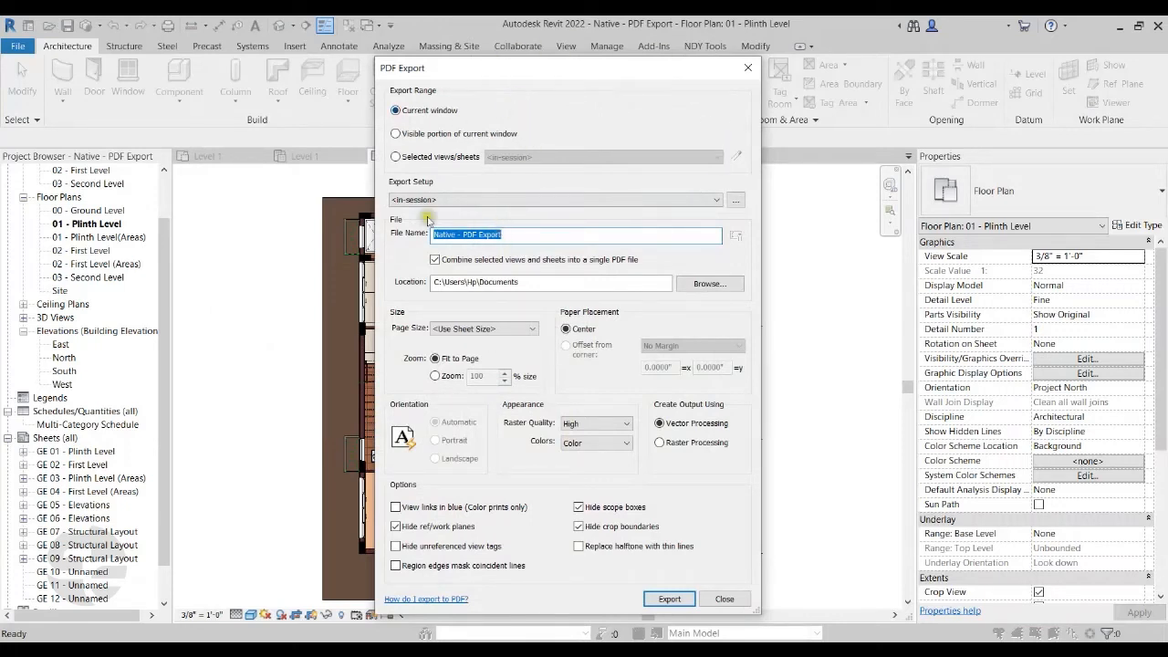
pyautogui.click(394, 157)
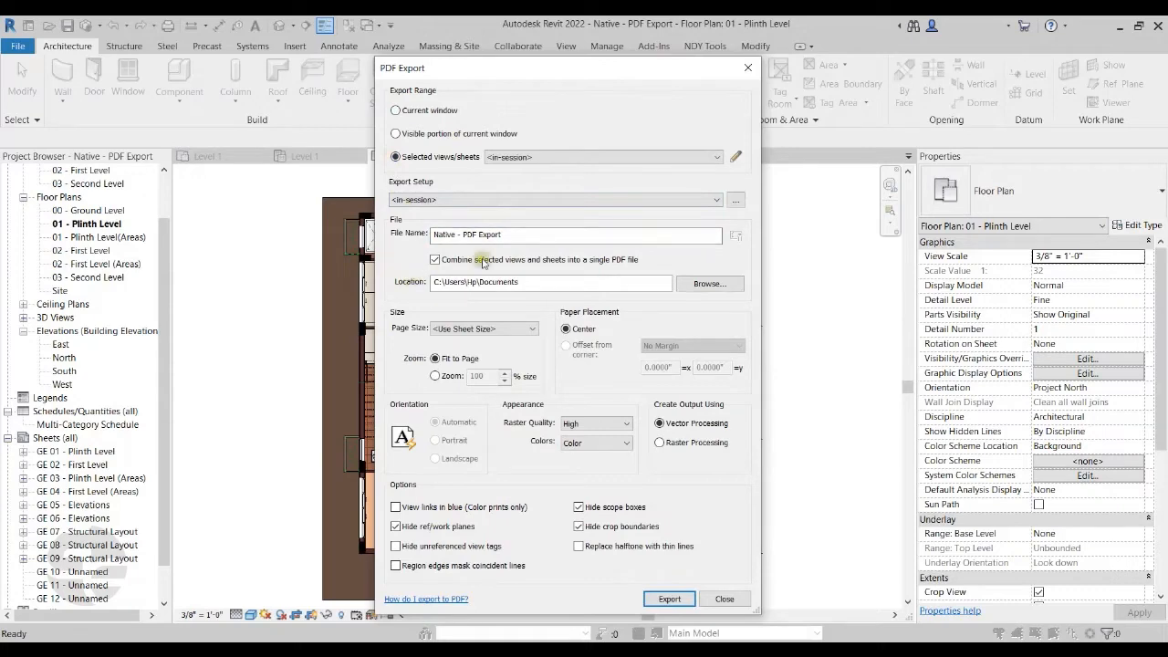
# Filter the list of views and sheets for the PDF export to show only sheets, excluding 2D and 3D views.
pyautogui.click(733, 157)
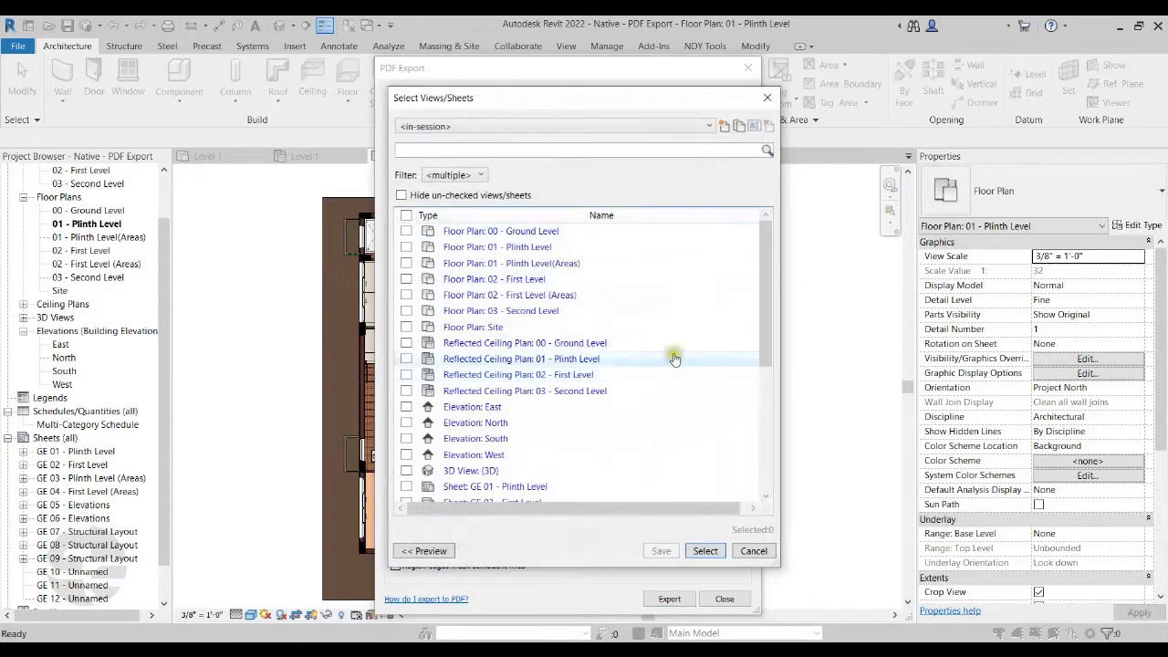
pyautogui.moveTo(762, 315)
pyautogui.mouseDown()
pyautogui.moveTo(766, 452)
pyautogui.moveTo(765, 289)
pyautogui.moveTo(792, 365)
pyautogui.moveTo(783, 422)
pyautogui.moveTo(759, 263)
pyautogui.mouseUp()
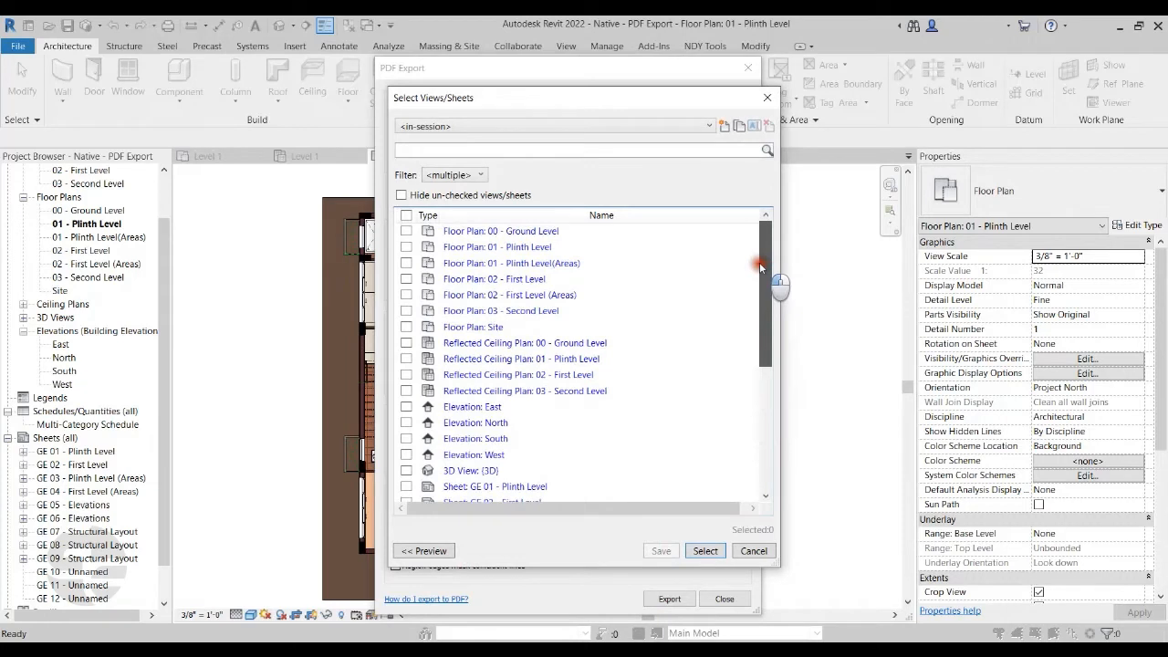
pyautogui.click(448, 175)
pyautogui.click(433, 189)
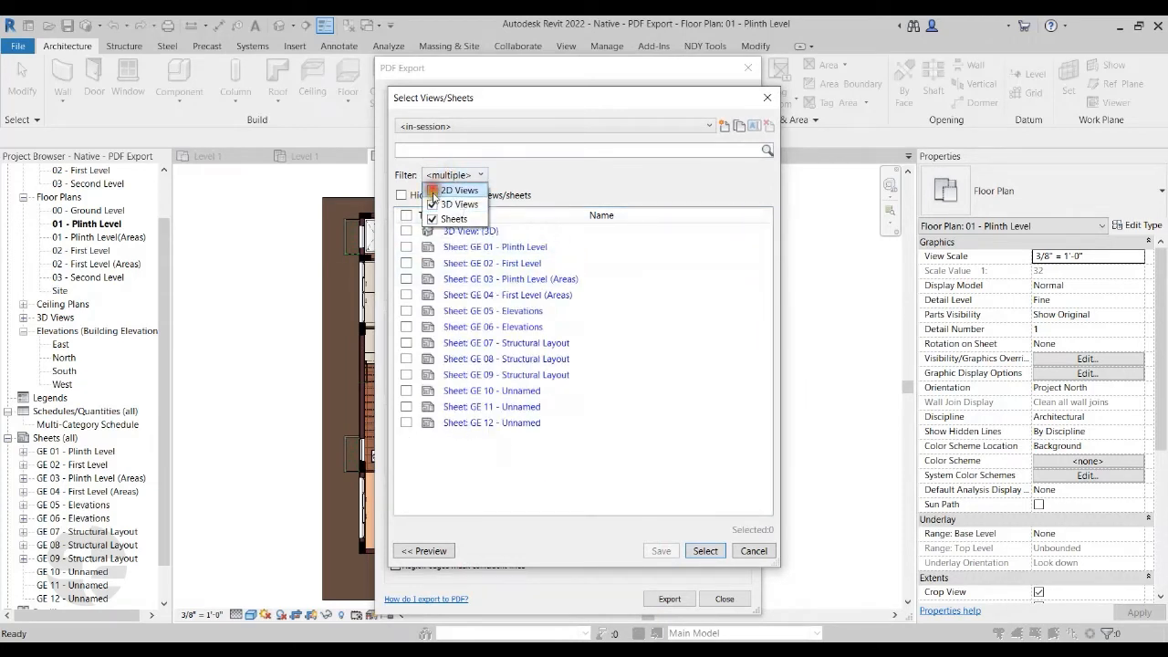
pyautogui.click(432, 205)
pyautogui.click(667, 321)
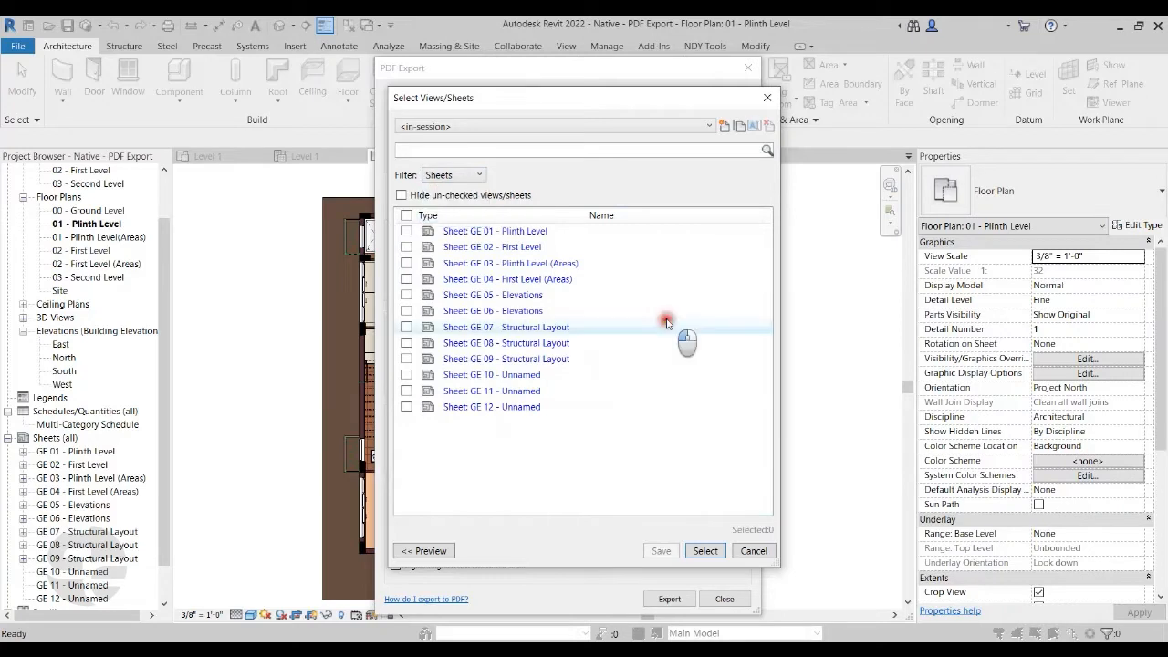
# Include sheets GE 01 to GE 05 in the PDF export selection.
pyautogui.click(406, 231)
pyautogui.click(406, 246)
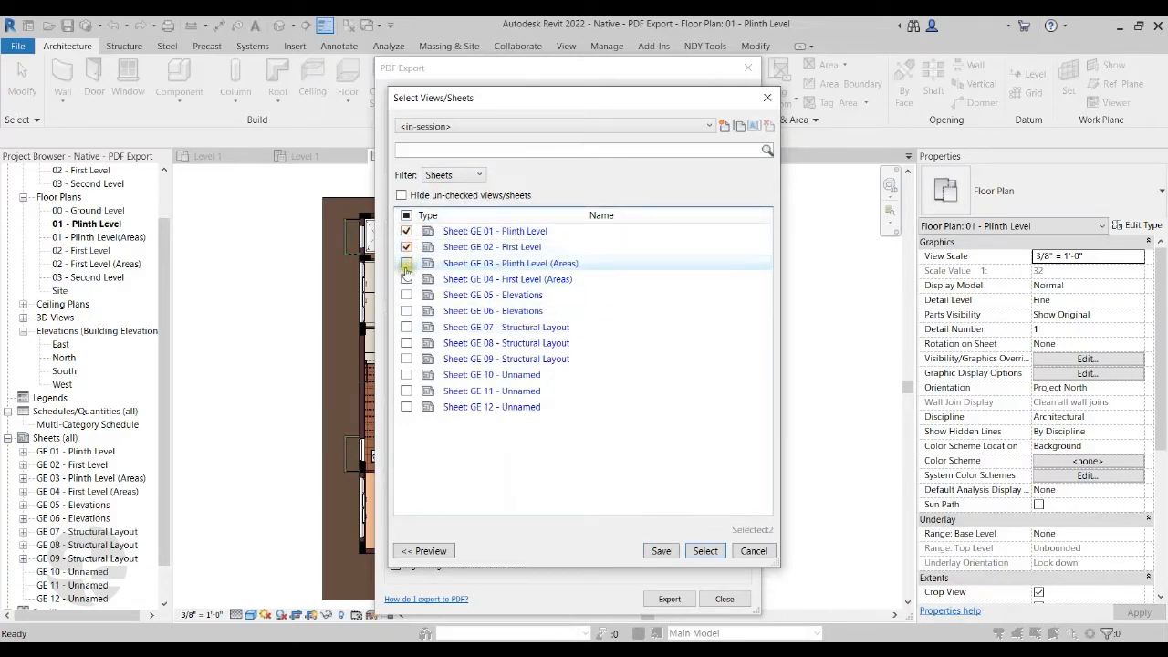
pyautogui.click(406, 263)
pyautogui.click(406, 279)
pyautogui.click(406, 294)
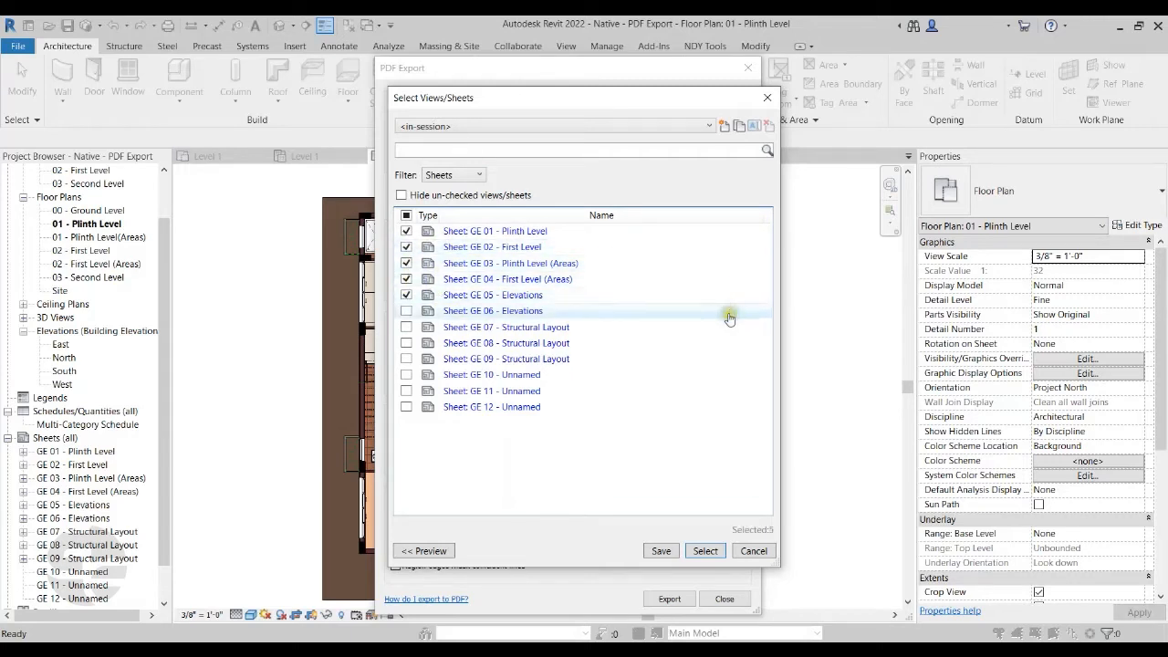
pyautogui.click(712, 550)
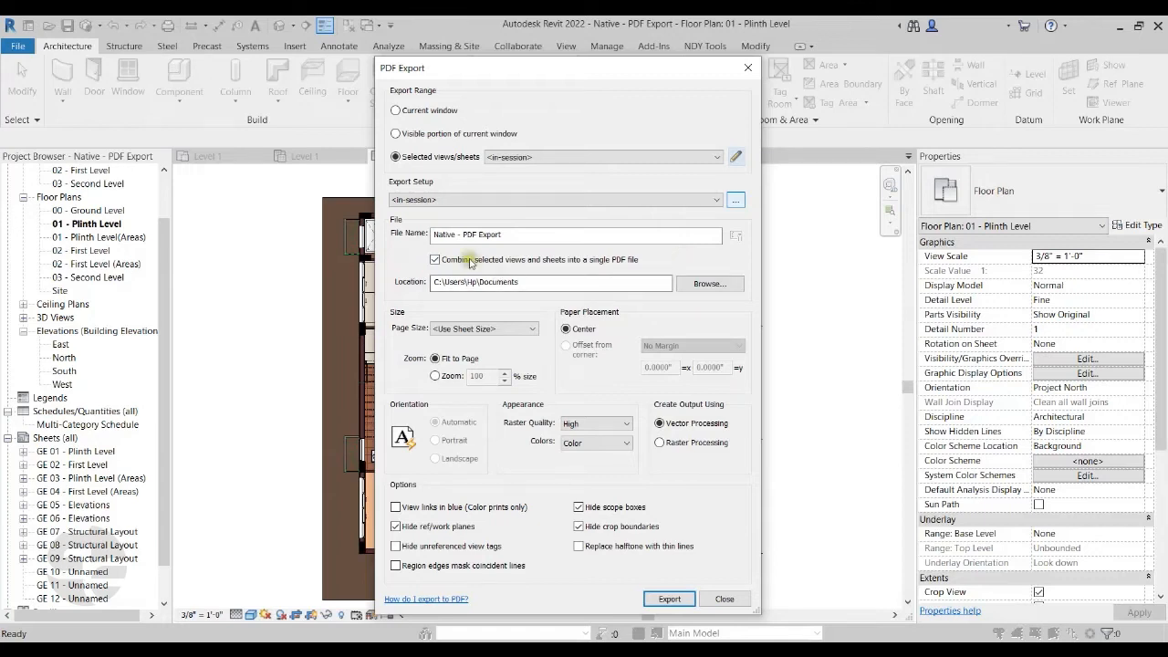
# Turn off combining the selected views and sheets into a single PDF and remove the Type parameter from the file naming rule.
pyautogui.click(434, 260)
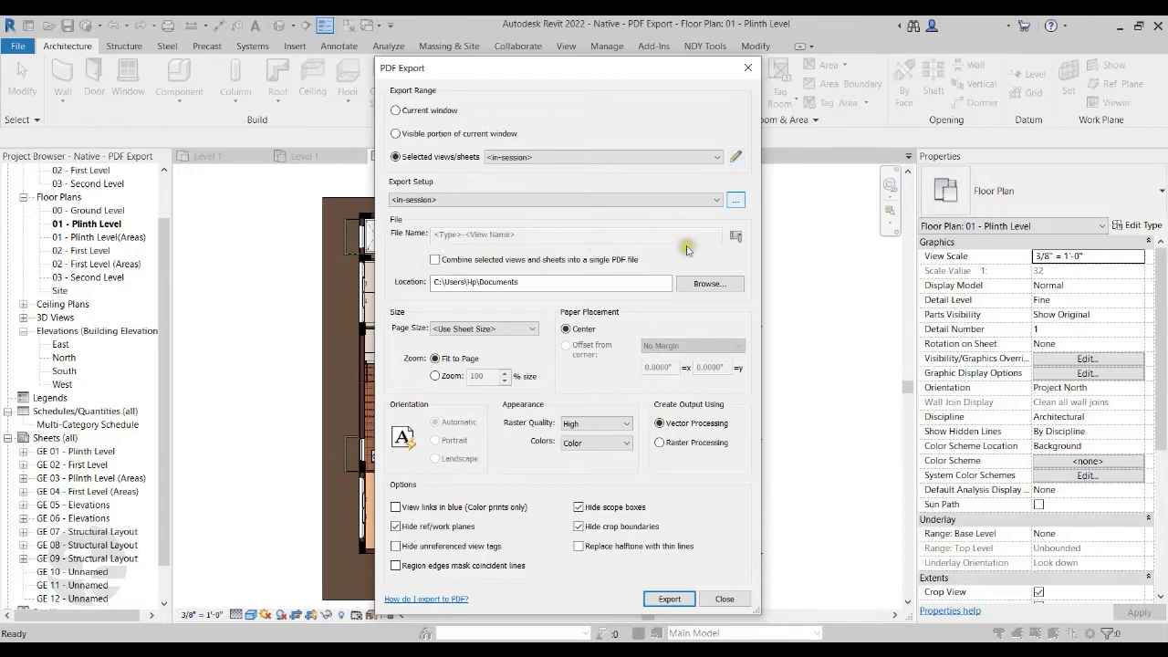
pyautogui.click(736, 237)
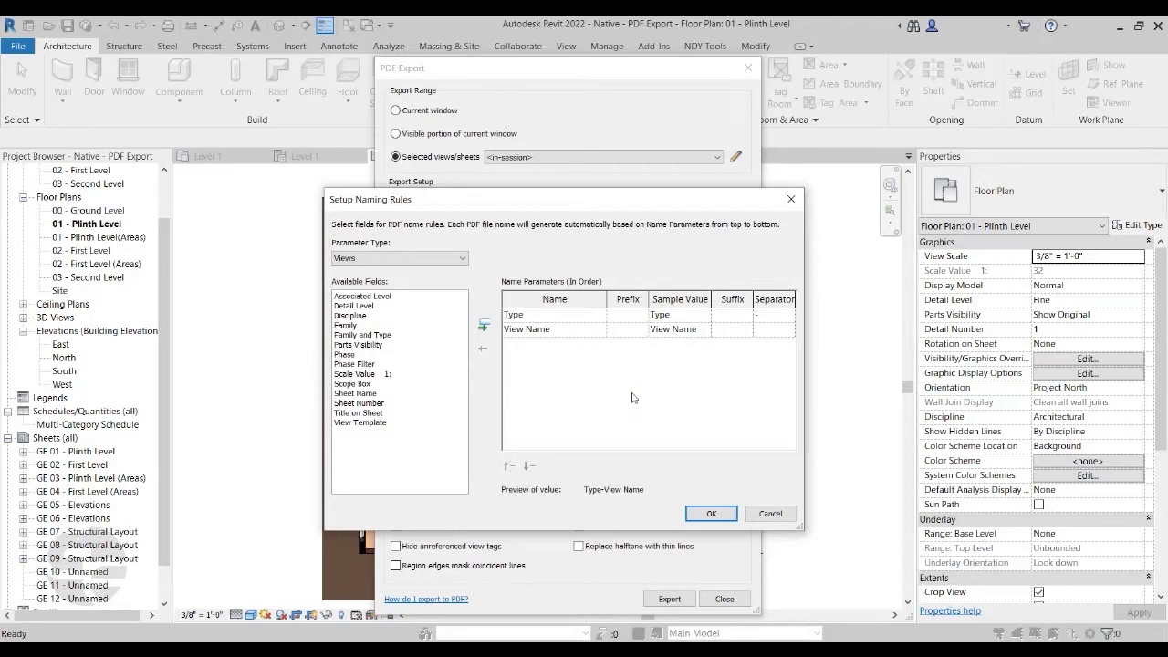
pyautogui.click(507, 315)
pyautogui.click(483, 345)
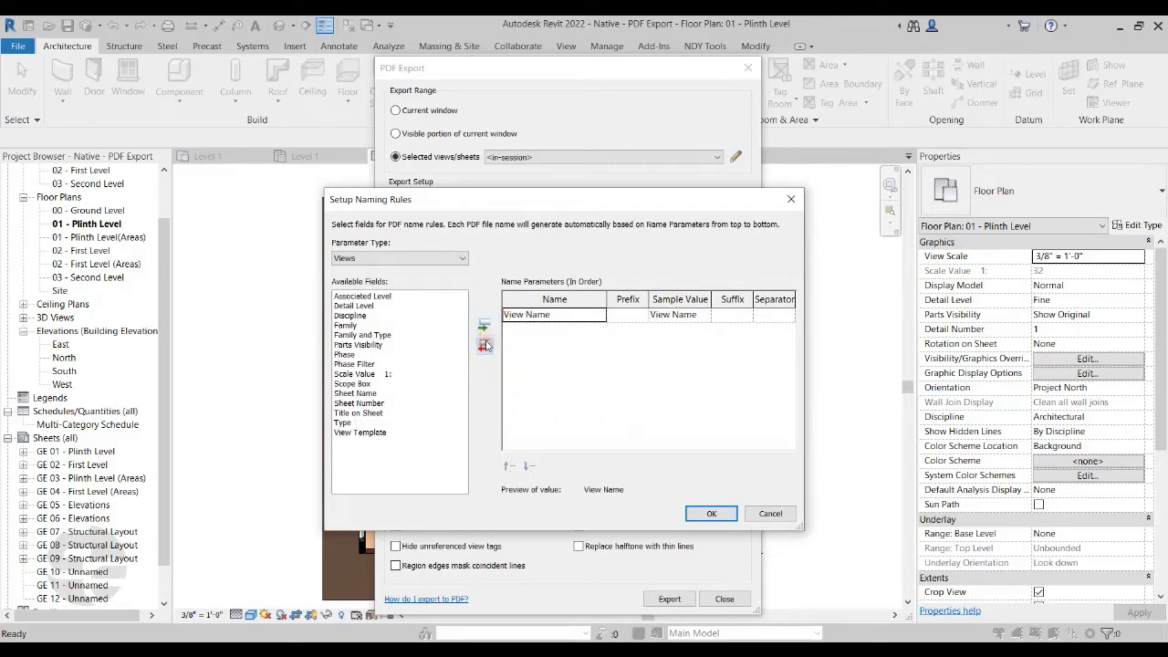
# Add Sheet Number after View Name in the naming rule, using an underscore suffix on View Name and clearing Sheet Number's separator.
pyautogui.click(368, 403)
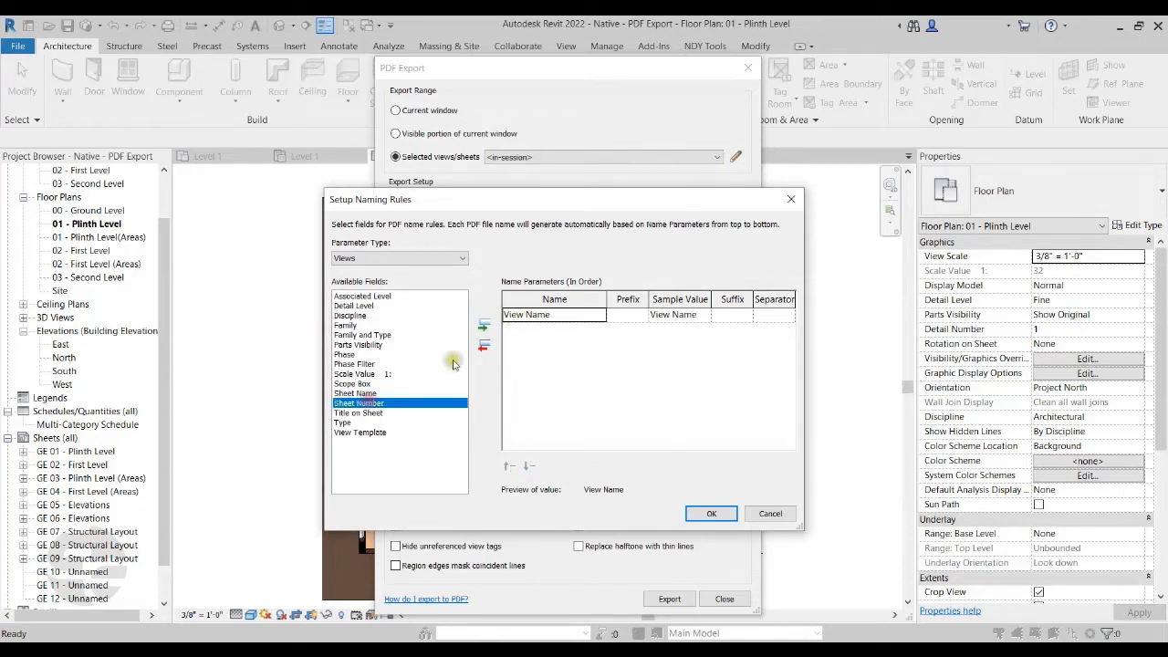
pyautogui.click(483, 325)
pyautogui.click(732, 316)
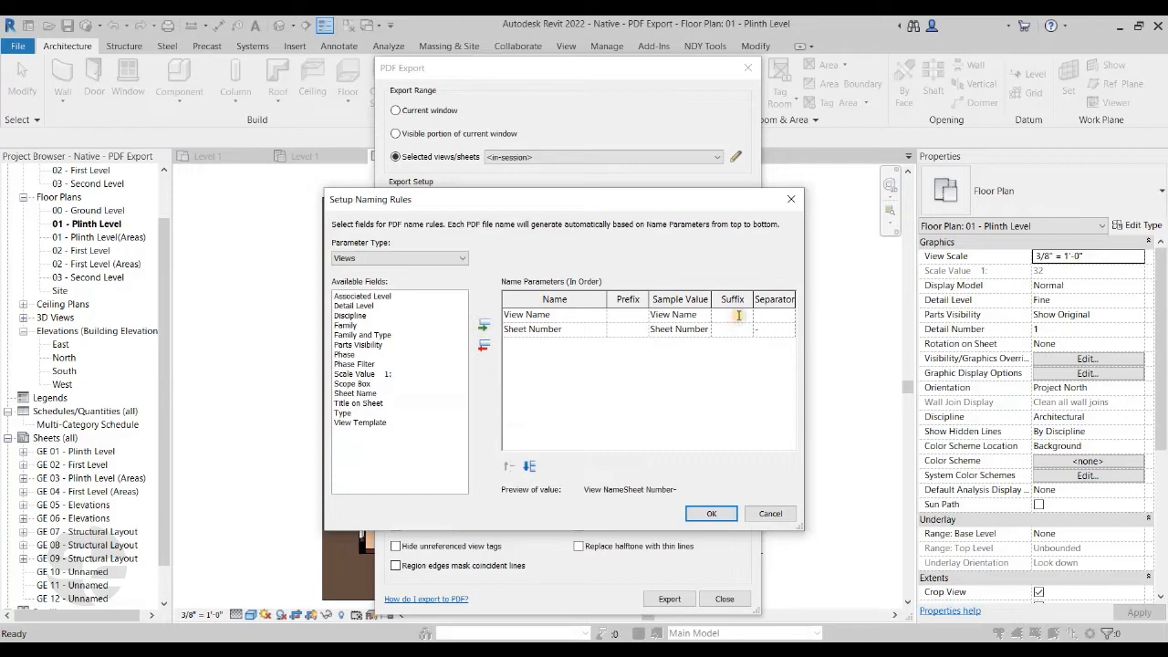
pyautogui.click(748, 328)
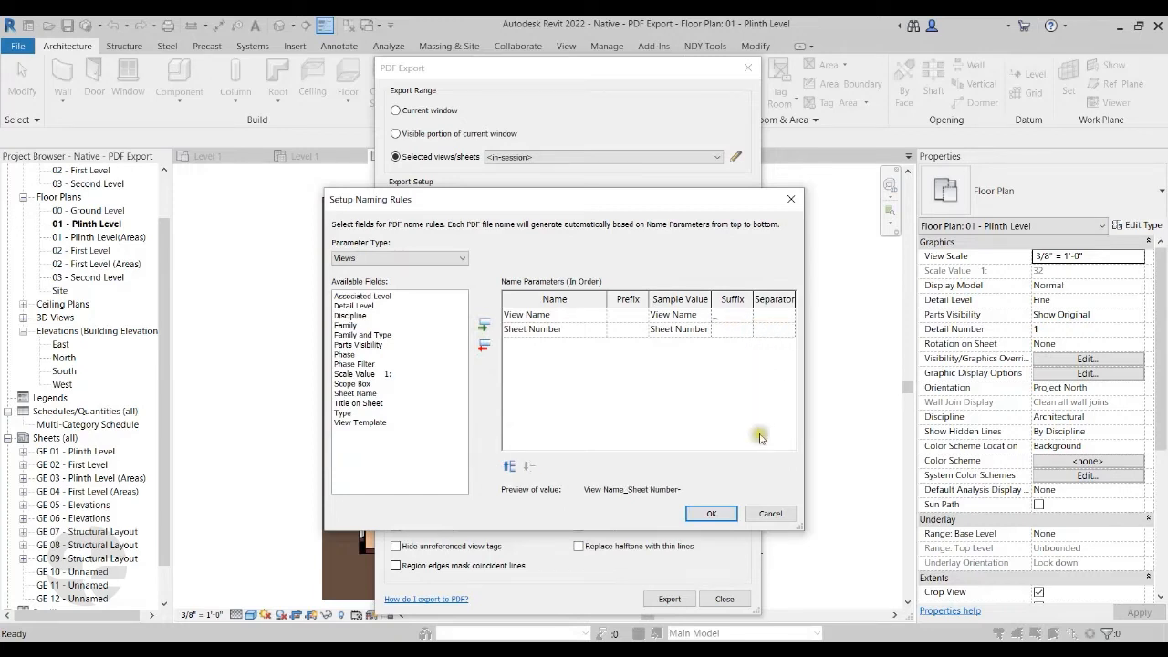
pyautogui.click(711, 513)
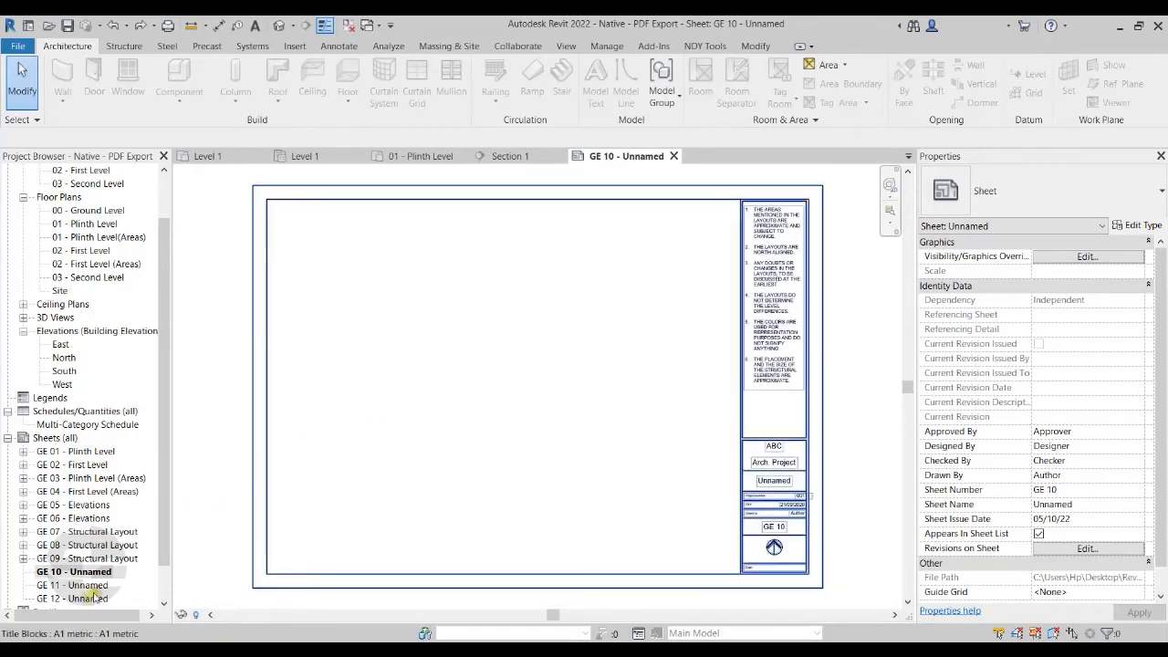
# Place the Multi-Category Schedule on sheet GE 10 and split it into two side-by-side segments.
pyautogui.click(126, 425)
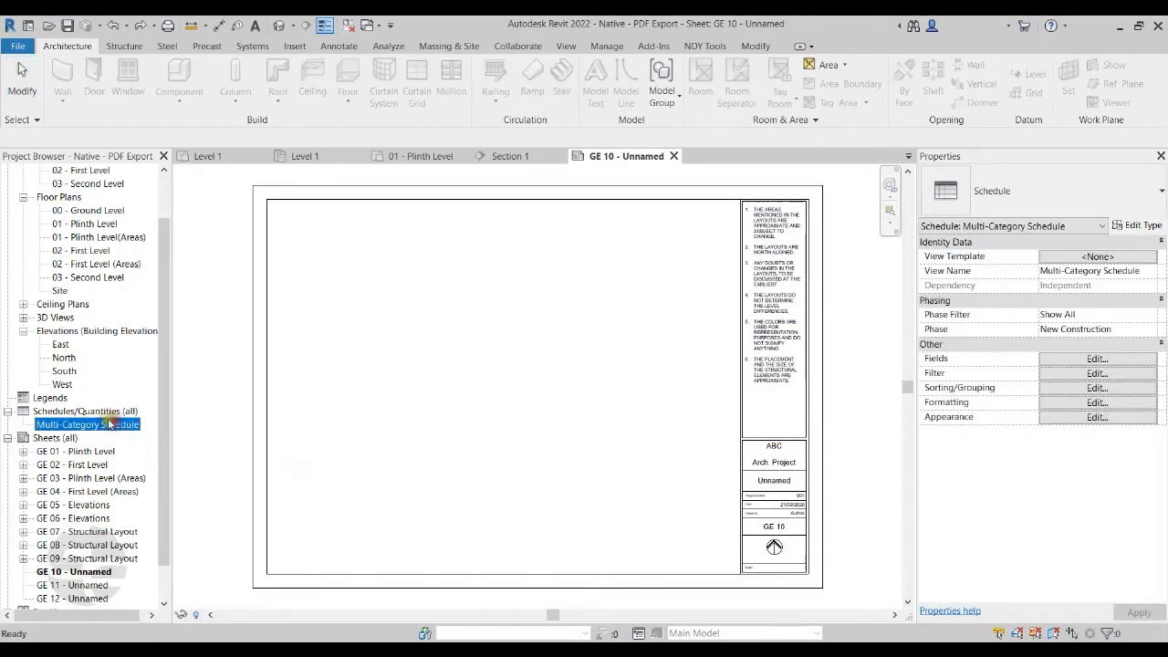
pyautogui.moveTo(453, 393); pyautogui.dragTo(455, 393)
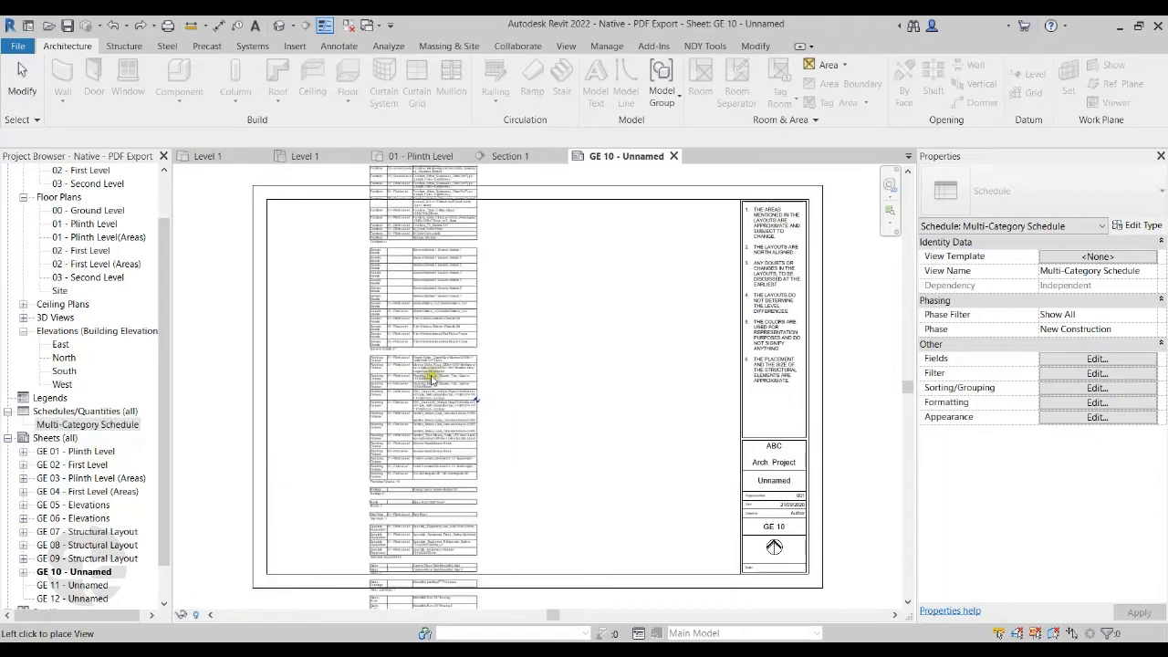
pyautogui.click(369, 464)
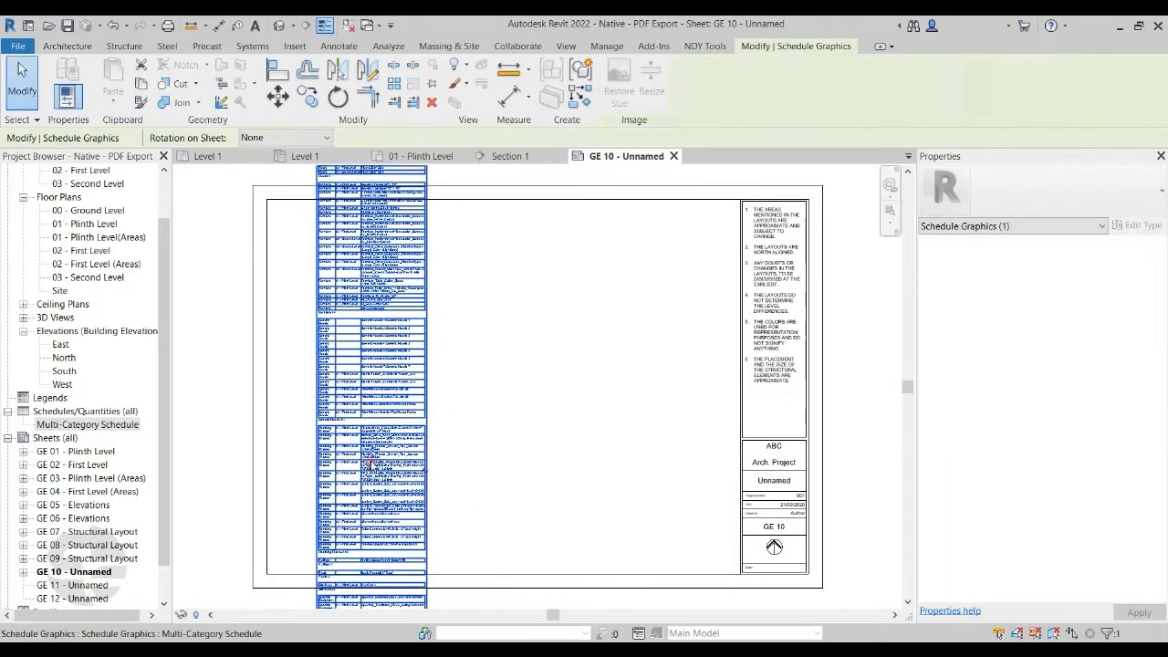
pyautogui.click(426, 471)
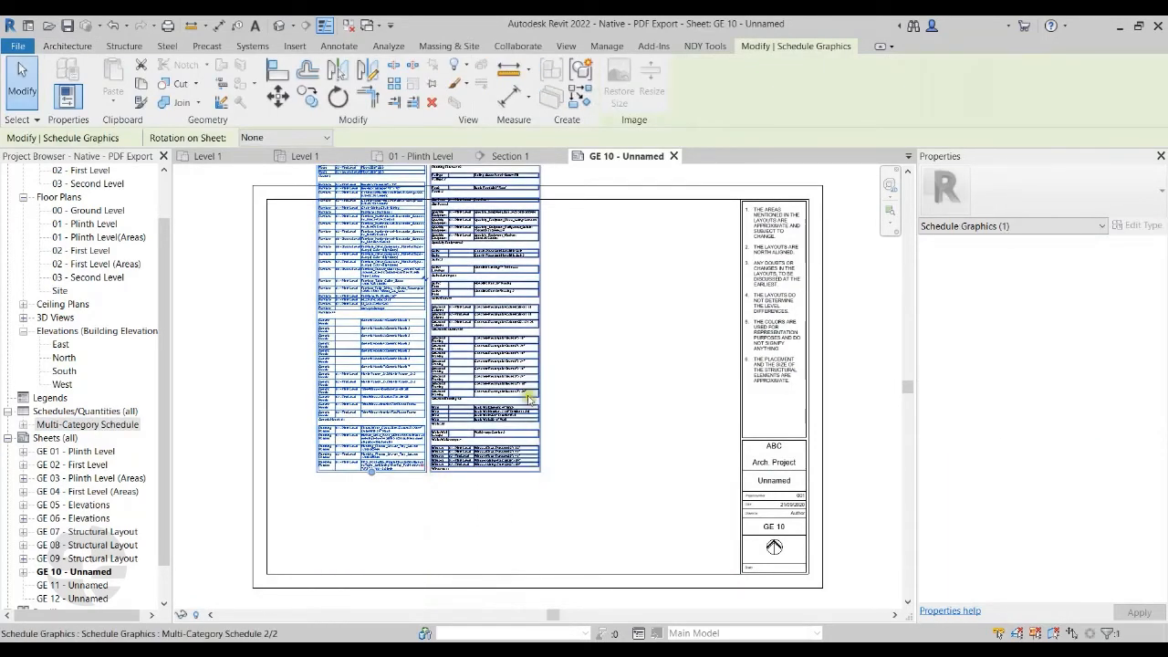
pyautogui.click(578, 372)
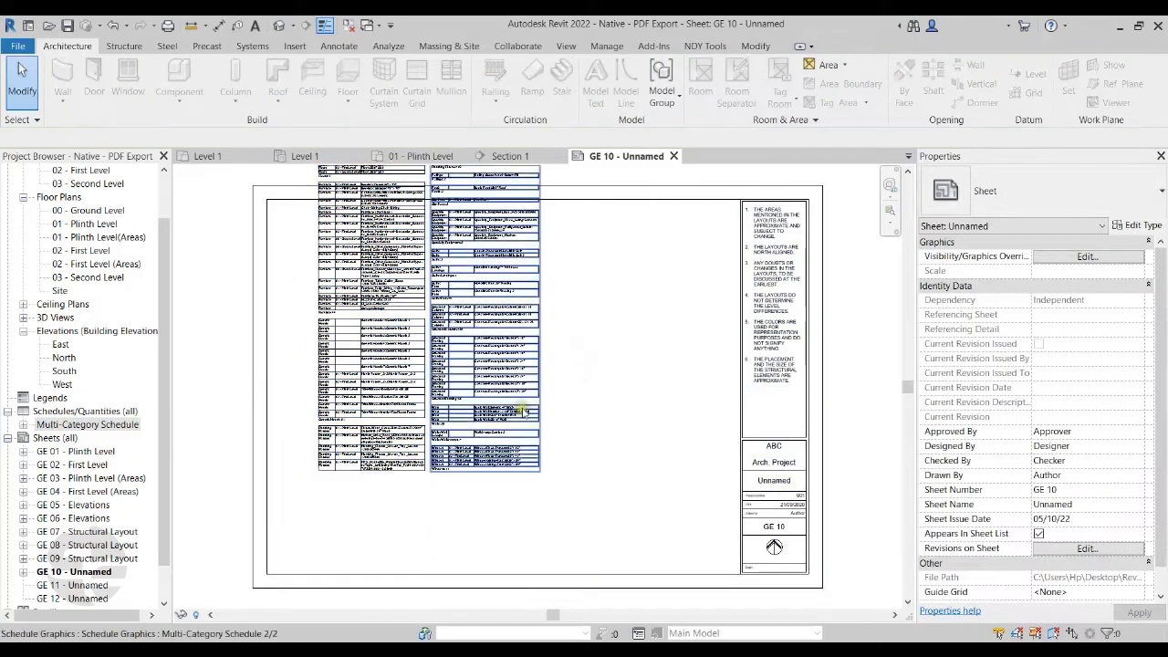
# Try moving the second schedule segment on sheet GE 10 farther right and down, away from the first segment.
pyautogui.click(493, 421)
pyautogui.moveTo(496, 412); pyautogui.dragTo(558, 439)
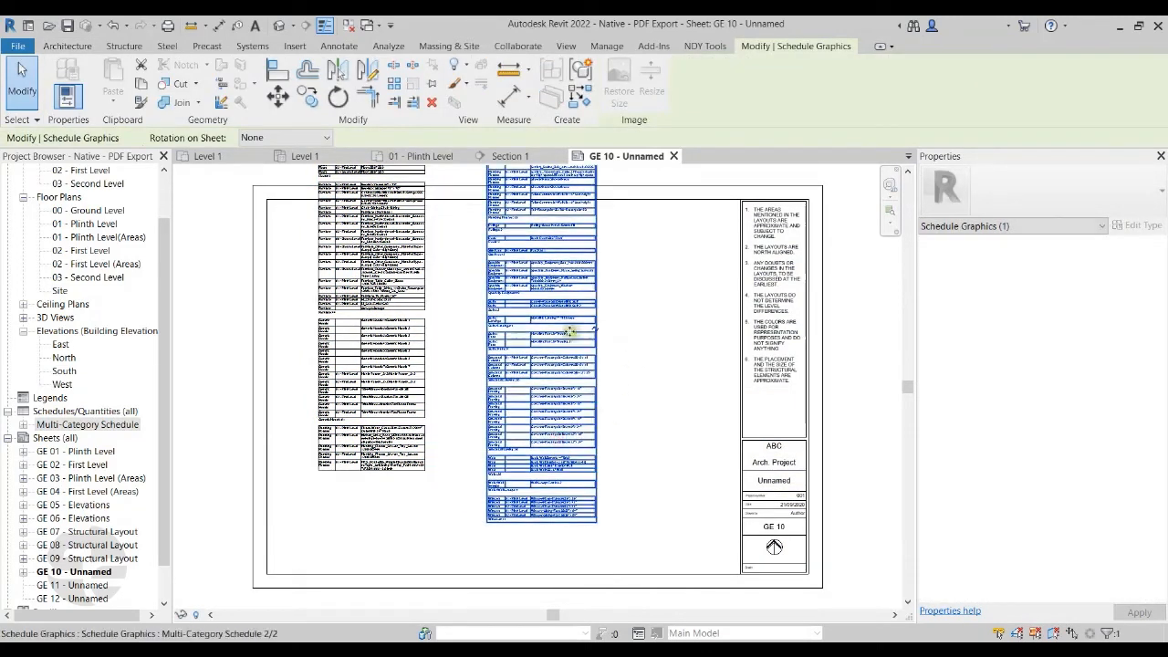
pyautogui.click(663, 345)
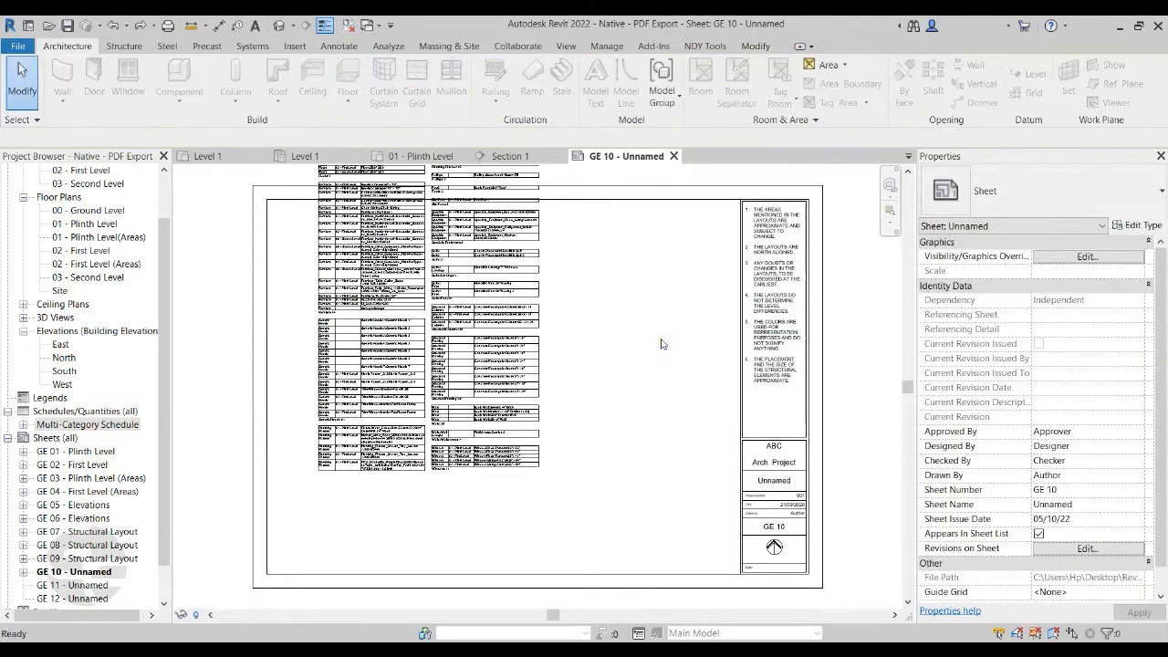
# Split the Multi-Category Schedule evenly across sheets GE 10, GE 11 and GE 12, placing the segments at the drawing area's upper-left corner.
pyautogui.click(84, 425)
pyautogui.doubleClick(85, 426)
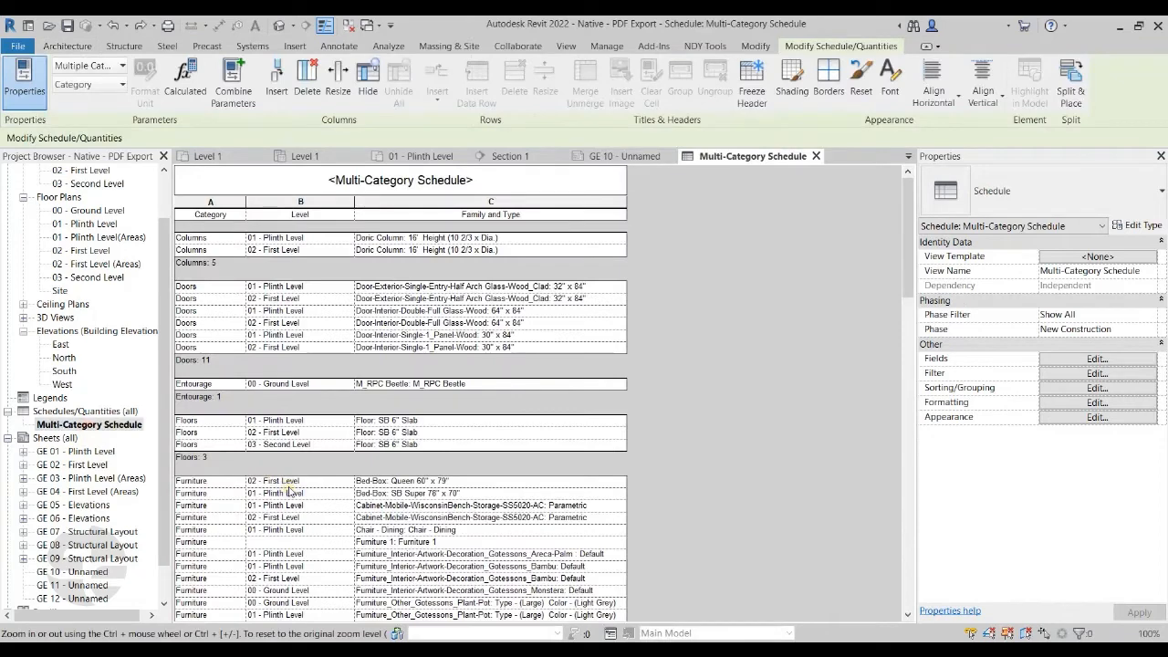
pyautogui.click(1070, 93)
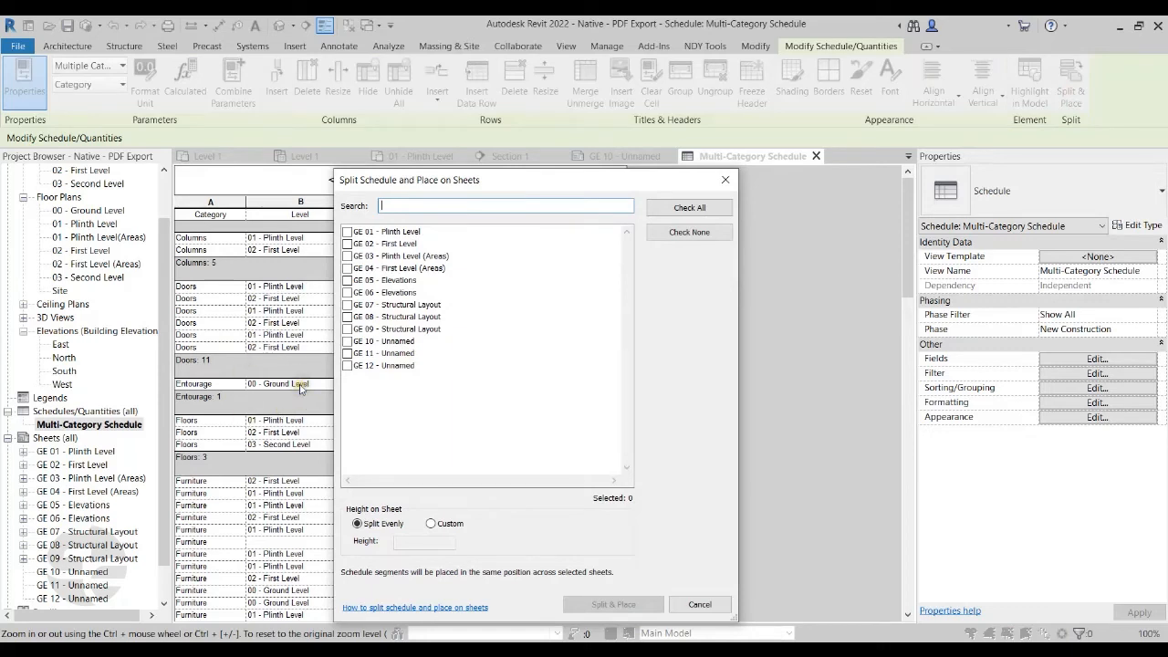
pyautogui.click(347, 342)
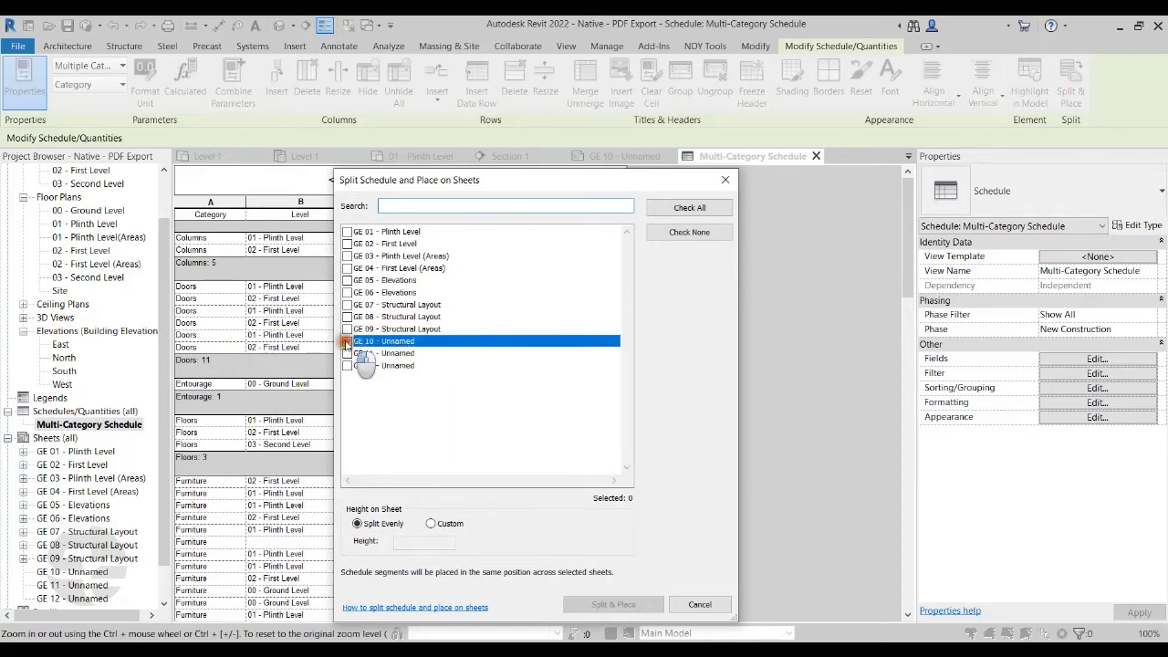
pyautogui.click(346, 353)
pyautogui.click(347, 366)
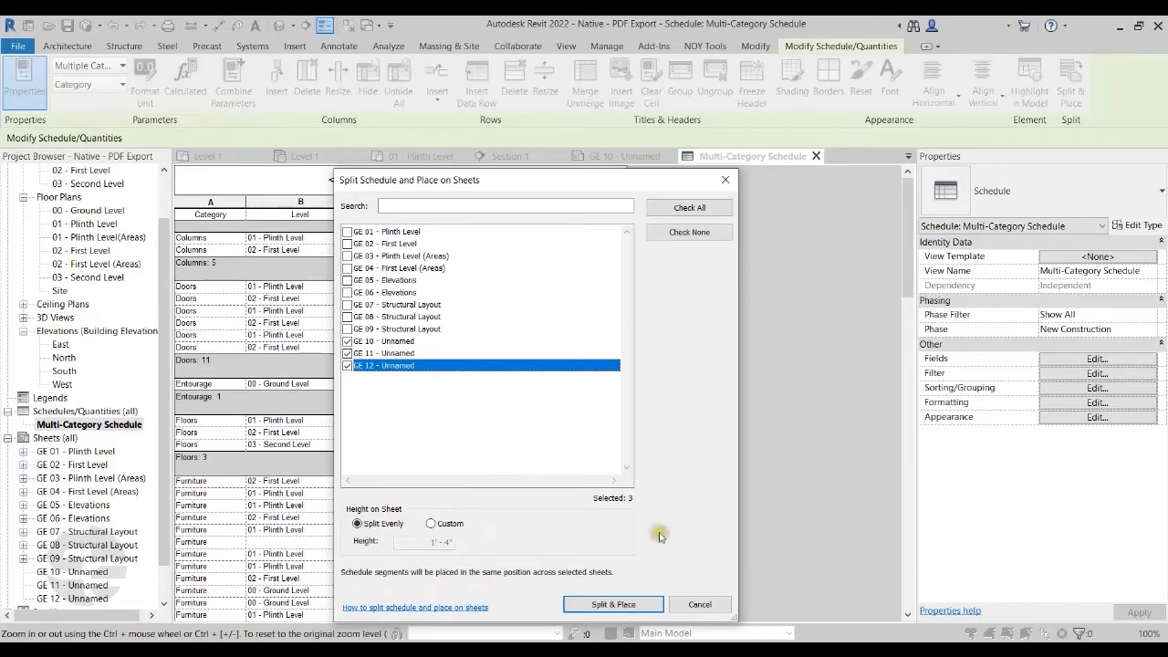
pyautogui.click(612, 604)
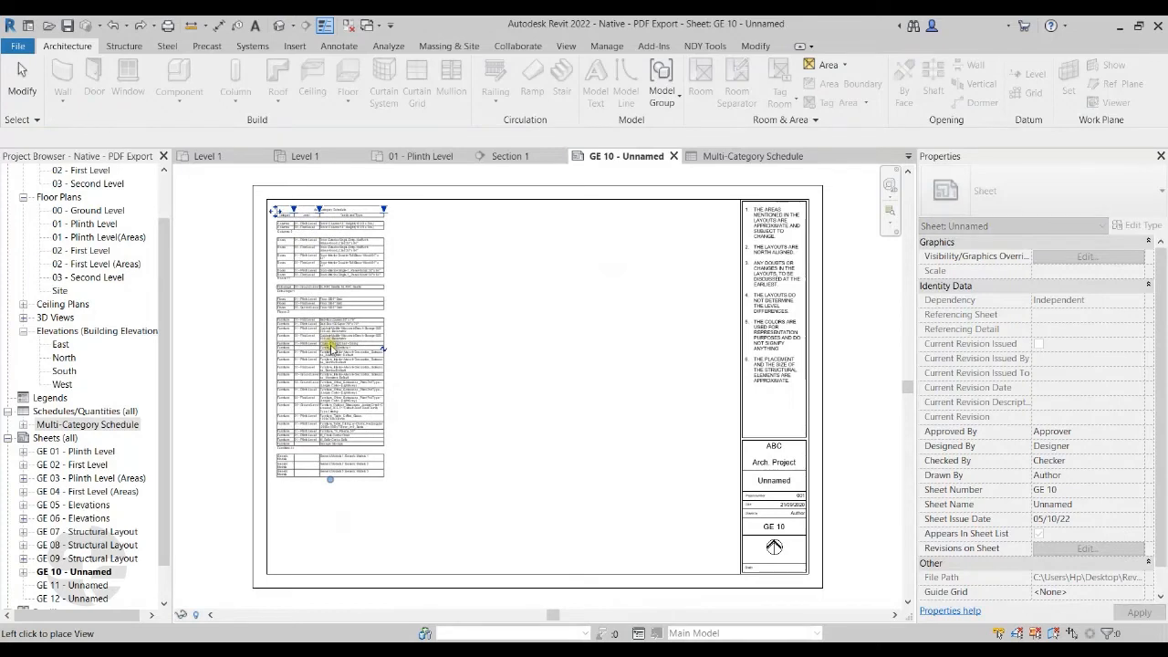
pyautogui.click(333, 352)
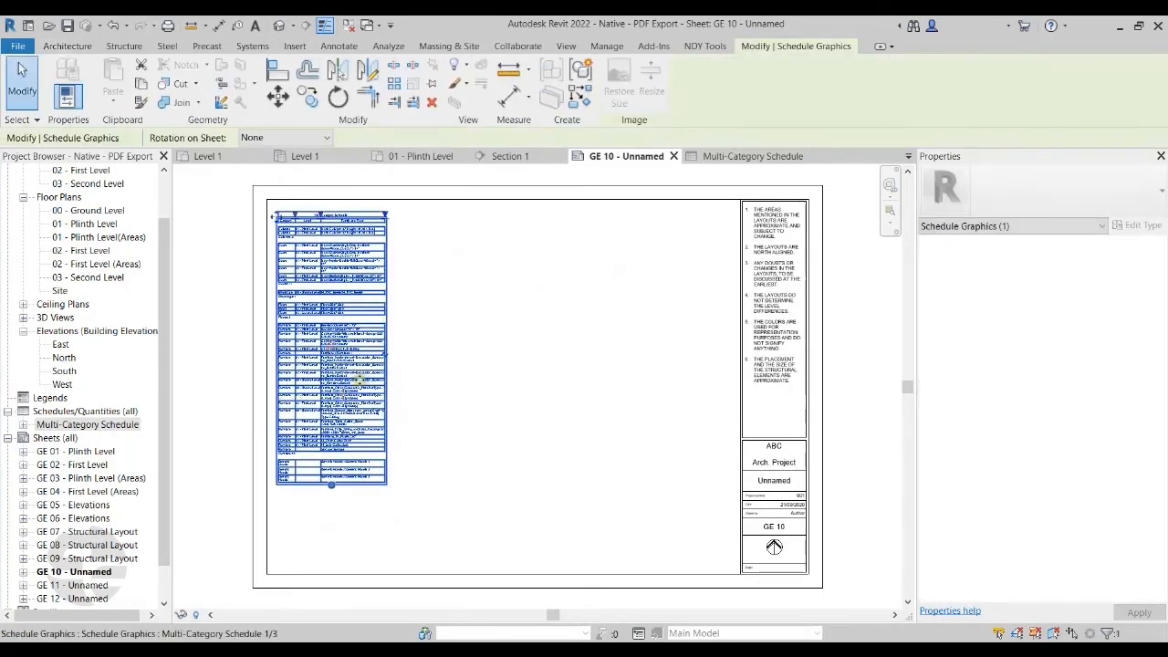
pyautogui.click(522, 276)
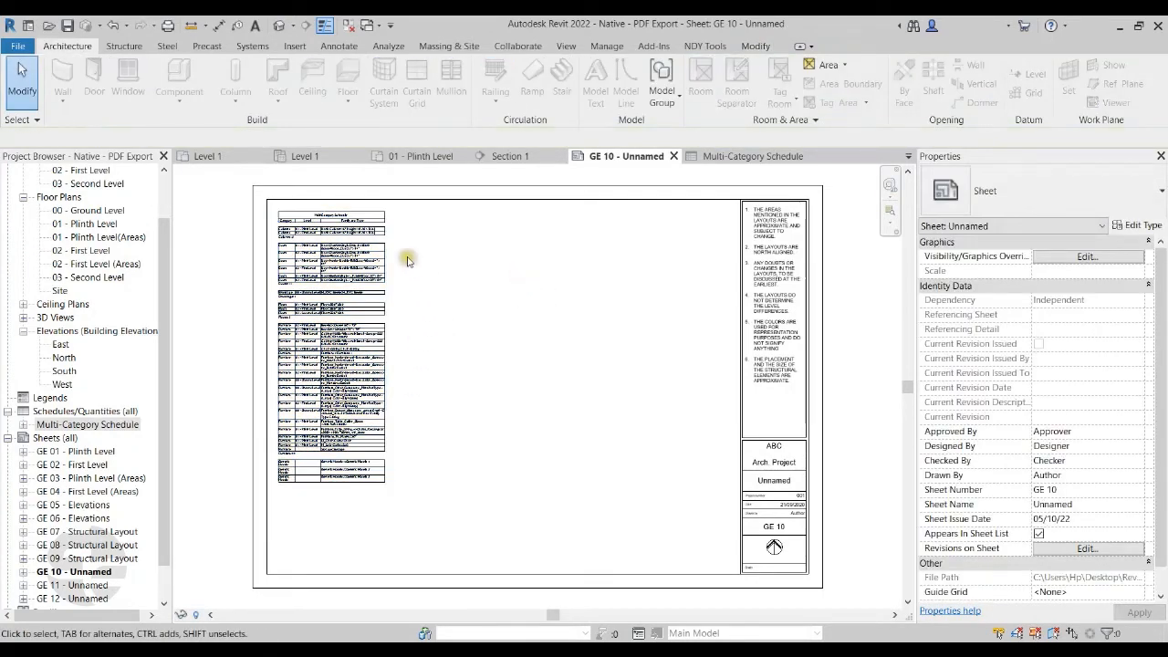
# Move the schedule segment on sheet GE 11 horizontally to the right side of the drawing area, beside the title block.
pyautogui.scroll(-2, 382, 330)
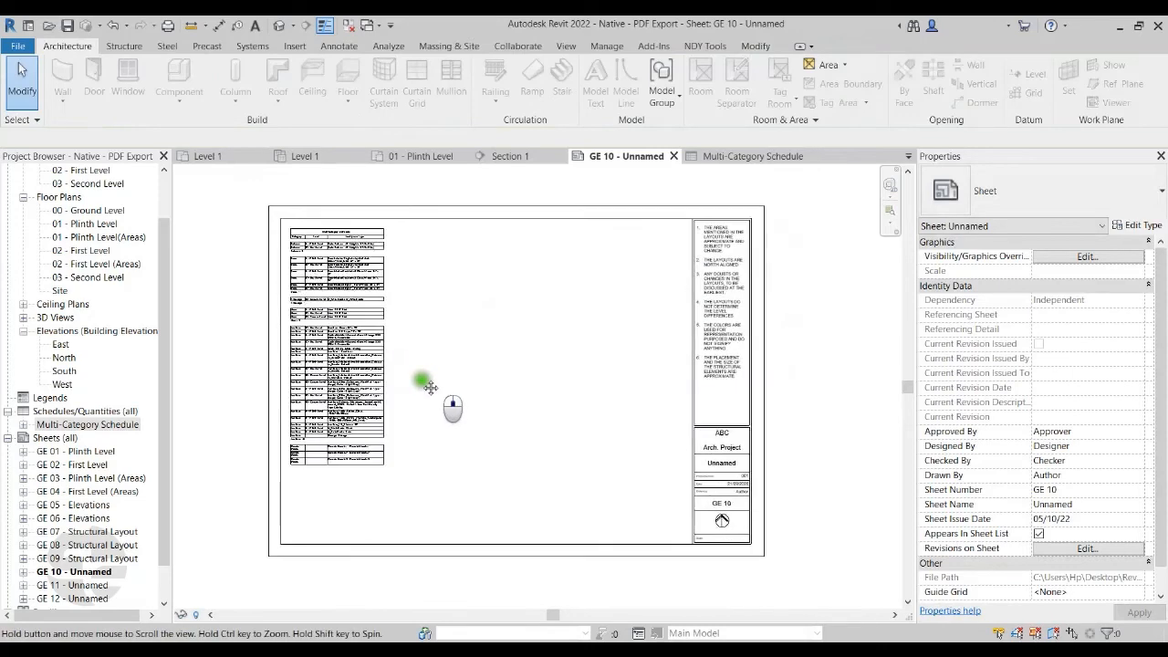
pyautogui.doubleClick(91, 585)
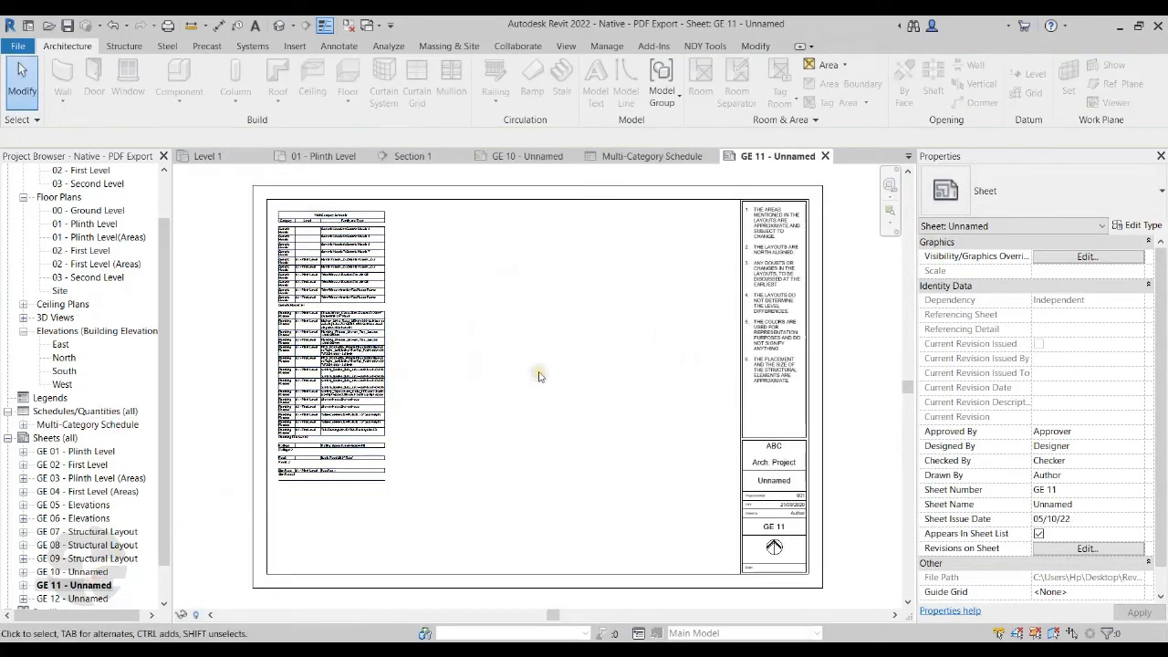
pyautogui.click(382, 387)
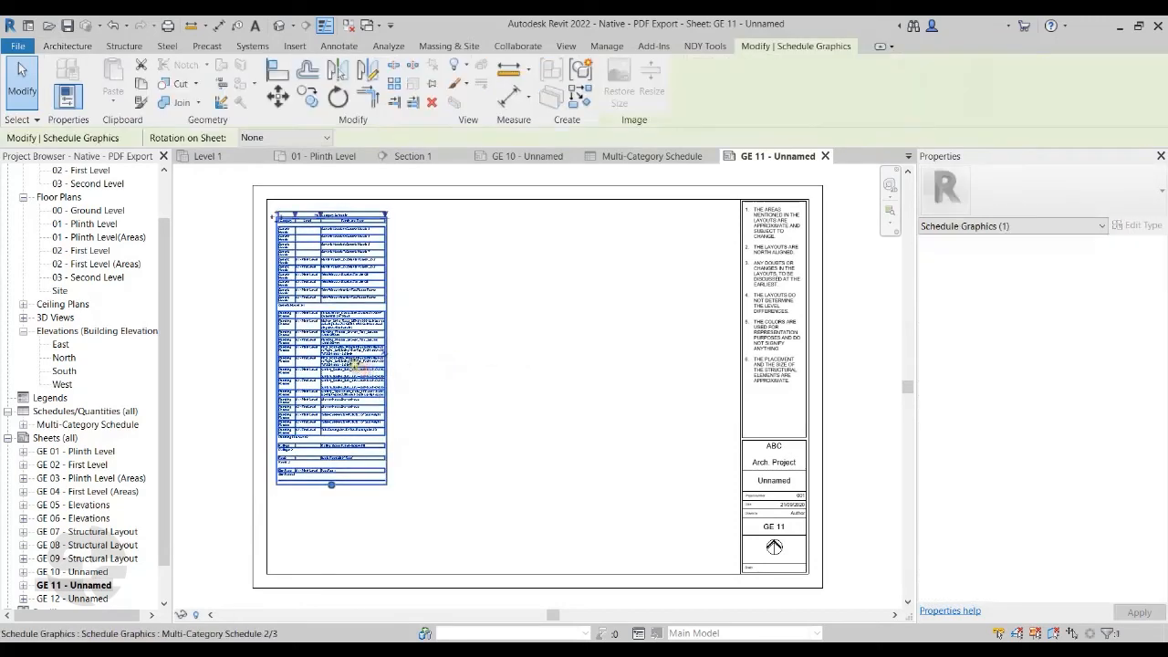
pyautogui.moveTo(355, 366); pyautogui.dragTo(670, 357)
pyautogui.click(197, 348)
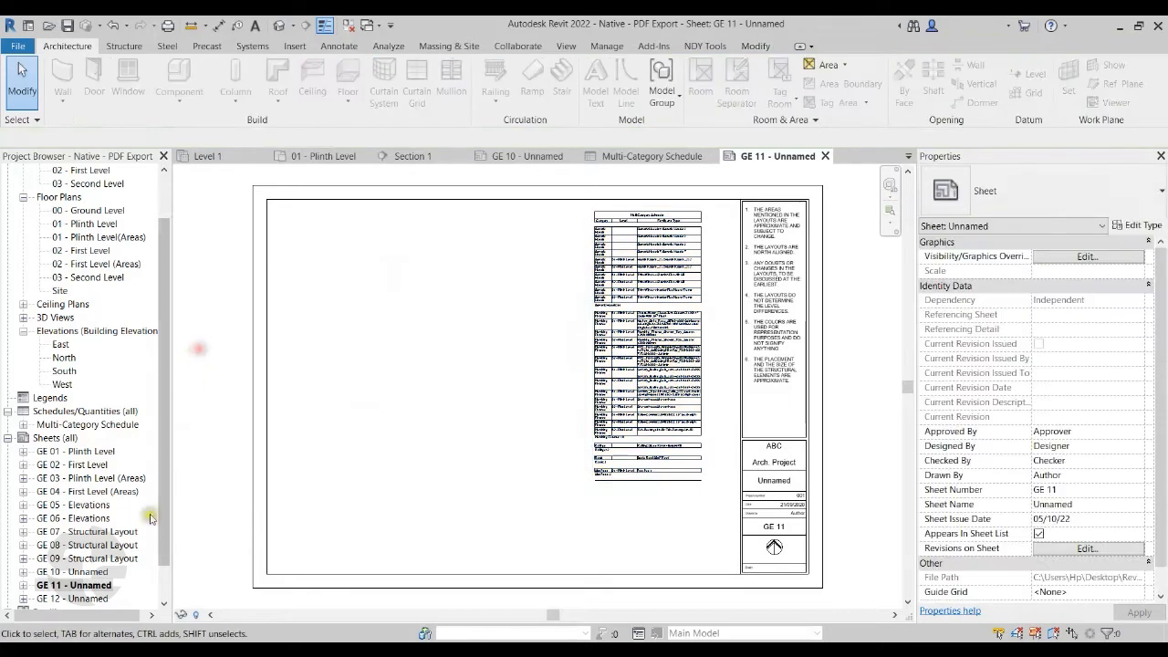
# Check the schedule segment's placement on sheet GE 10 and reopen the Multi-Category Schedule.
pyautogui.doubleClick(96, 571)
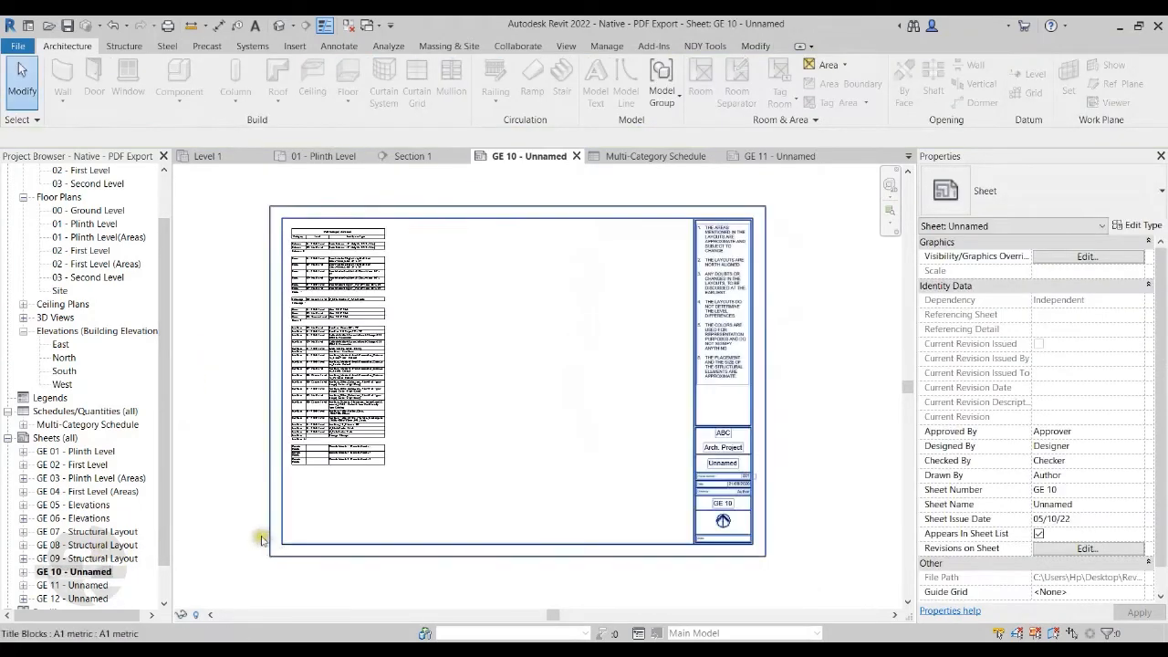
pyautogui.click(374, 362)
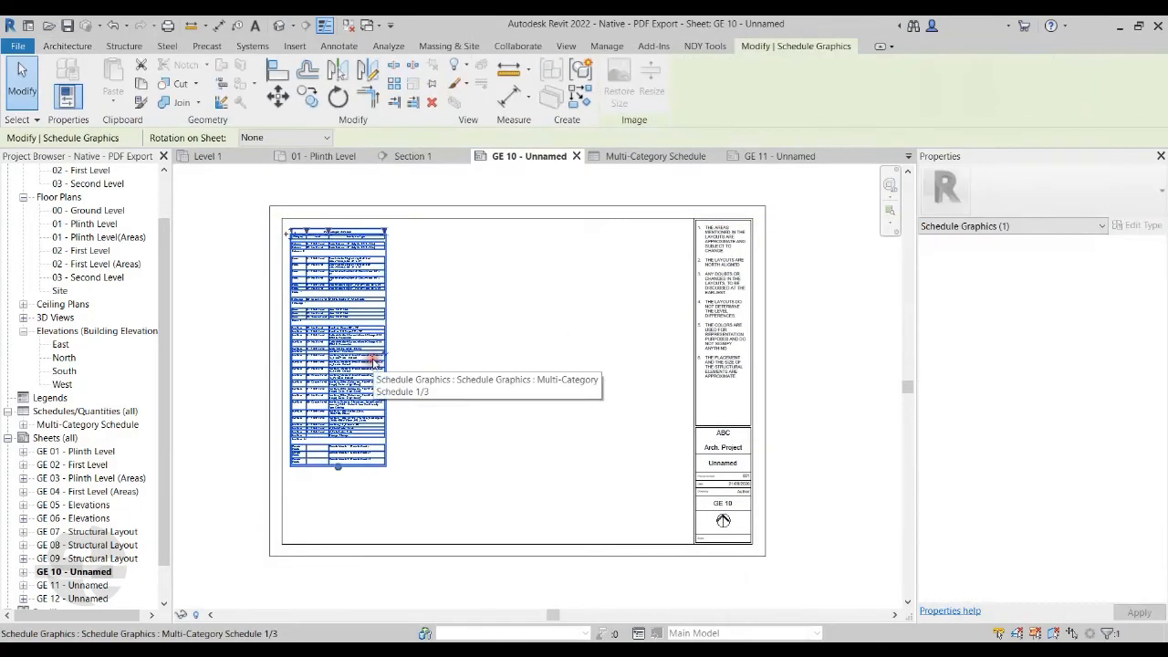
pyautogui.click(238, 452)
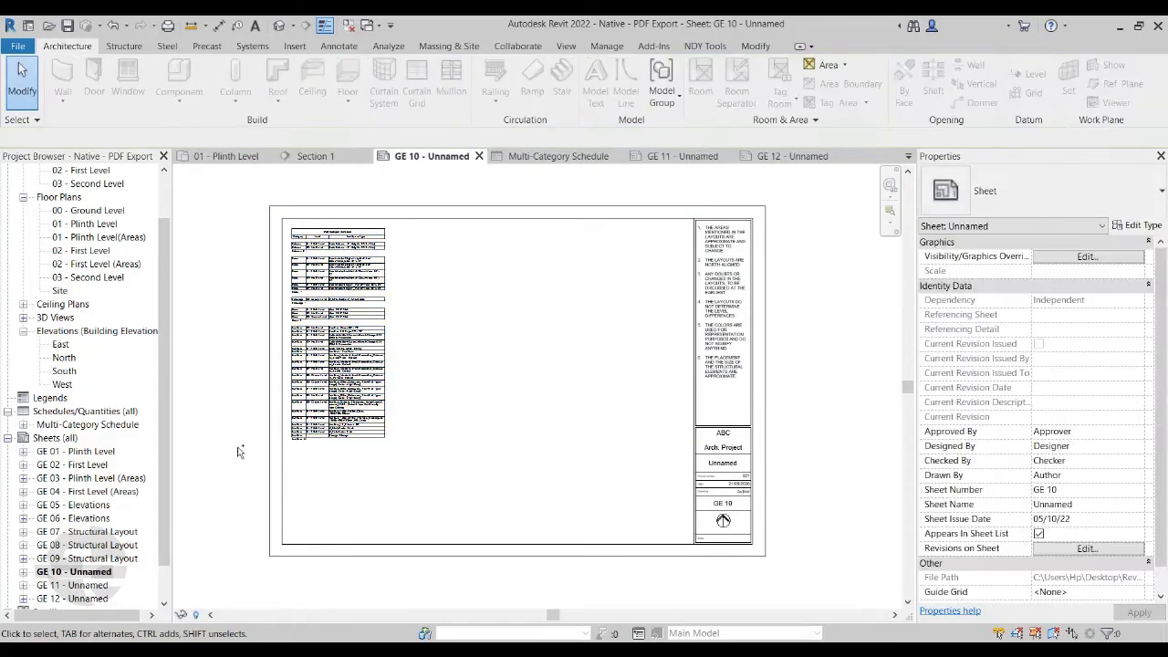
pyautogui.click(123, 426)
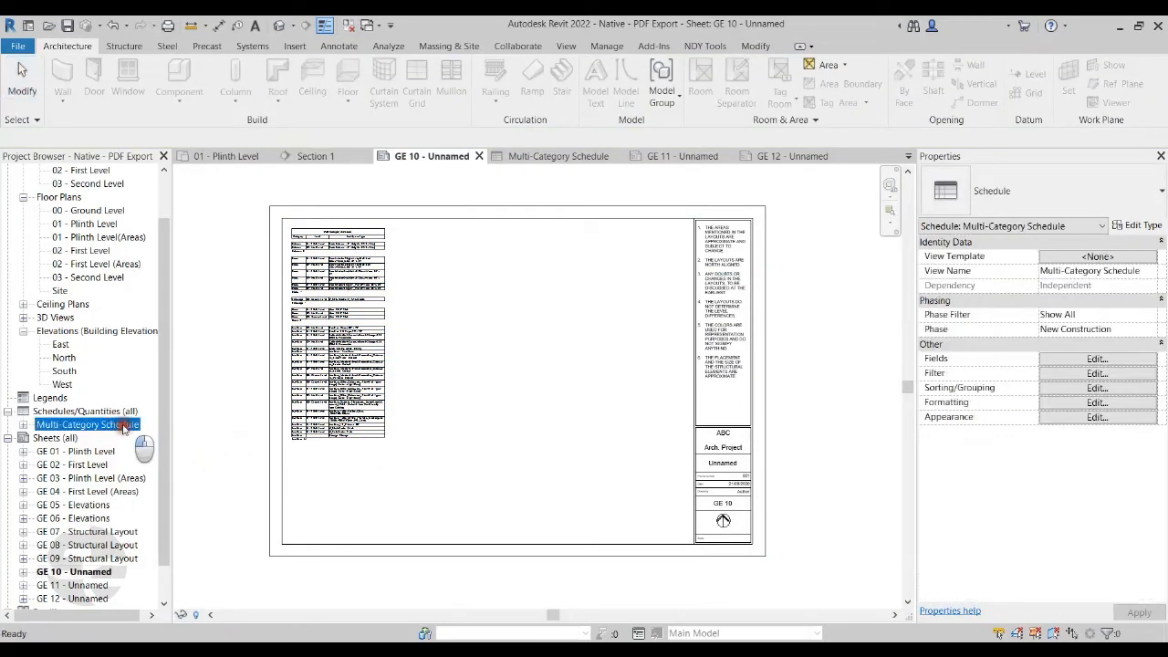
pyautogui.doubleClick(123, 425)
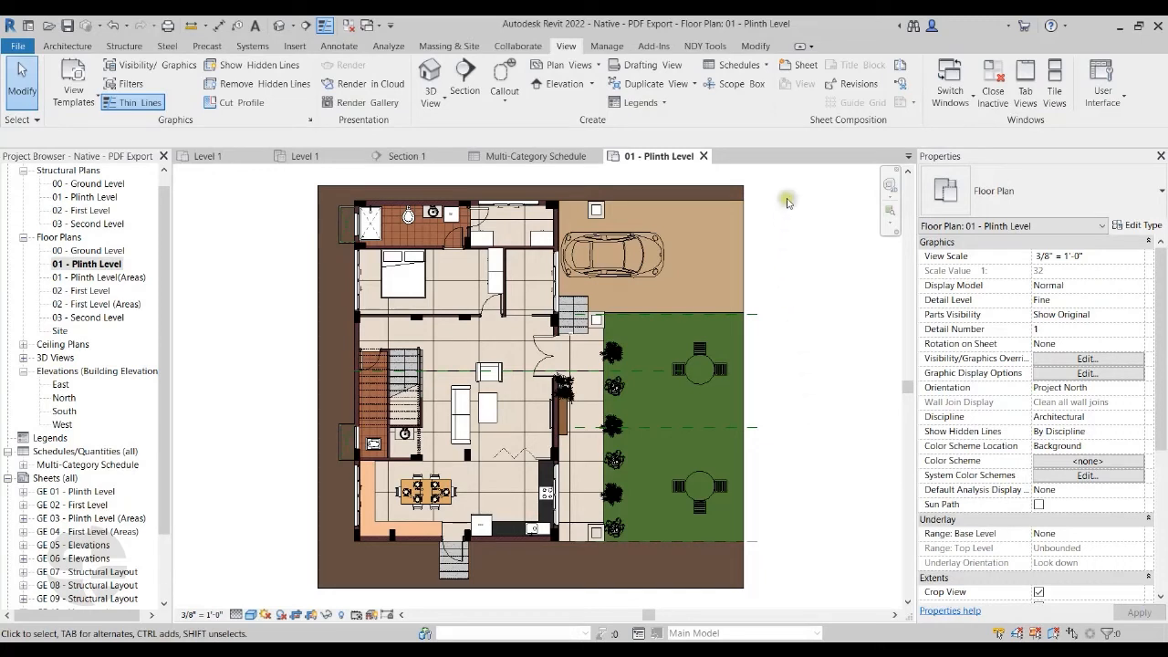
# Create a numeric revision numbering sequence named GE_Numbering with a minimum of 2 digits, starting number 1 and prefix R_.
pyautogui.click(853, 83)
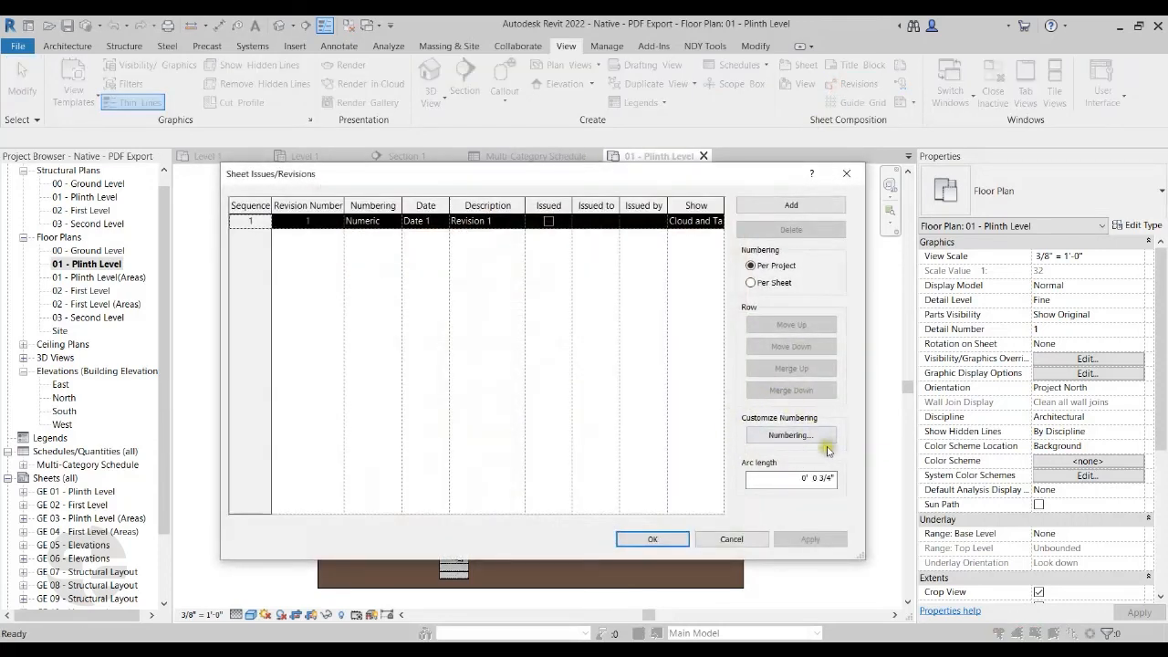
pyautogui.click(785, 436)
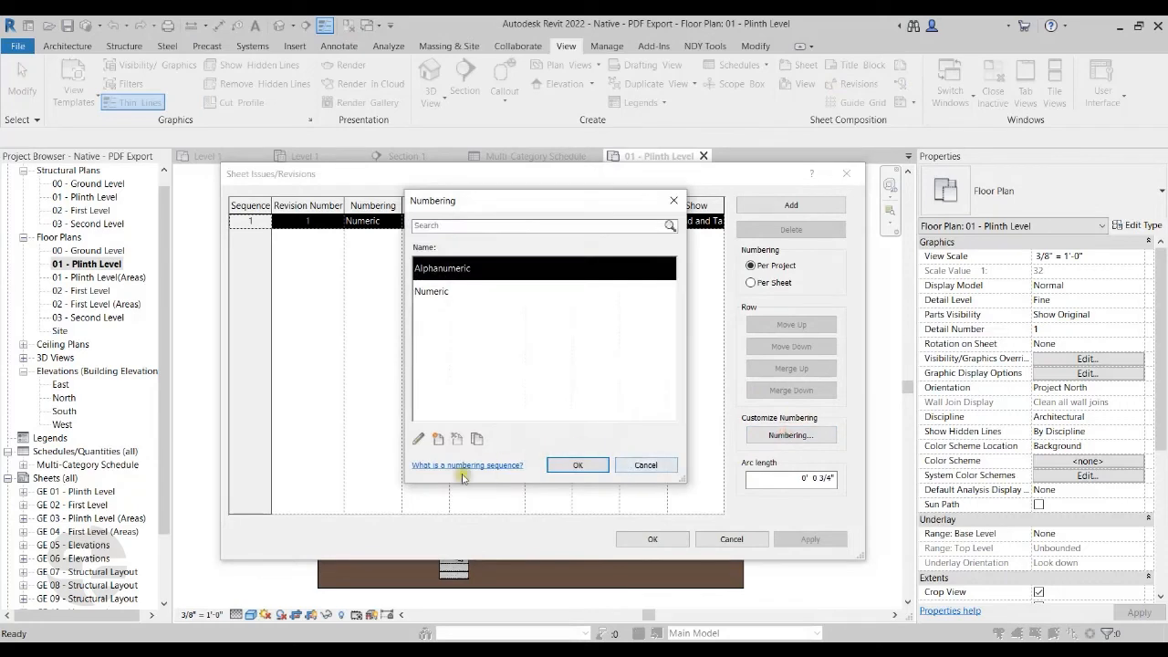
pyautogui.click(439, 440)
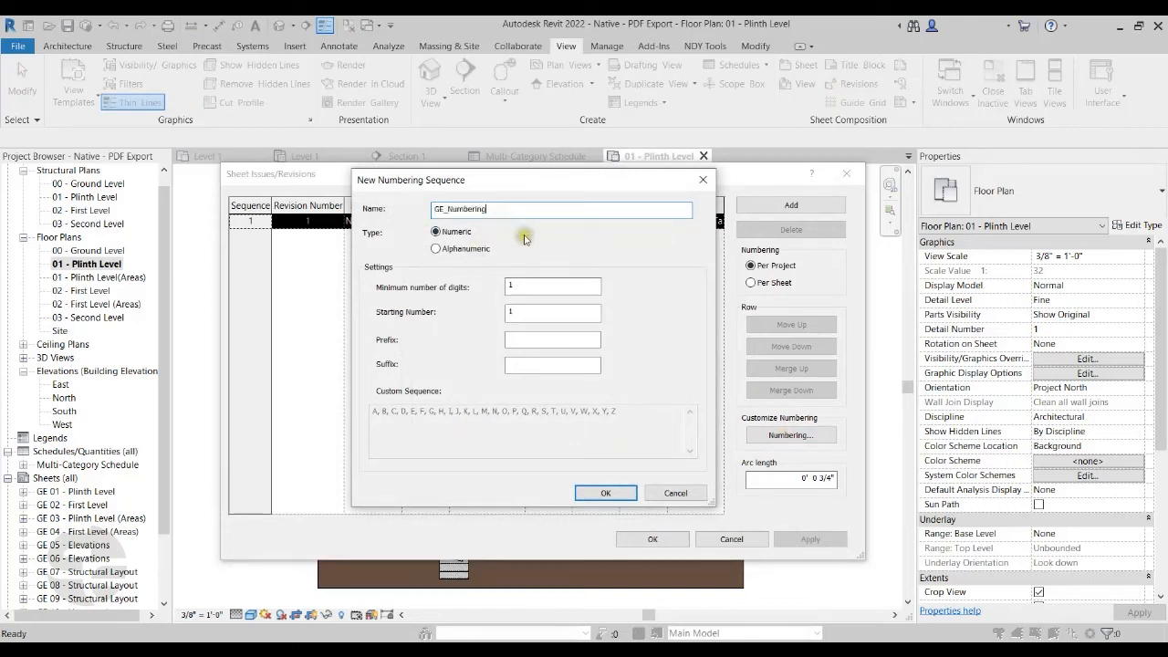
pyautogui.doubleClick(512, 286)
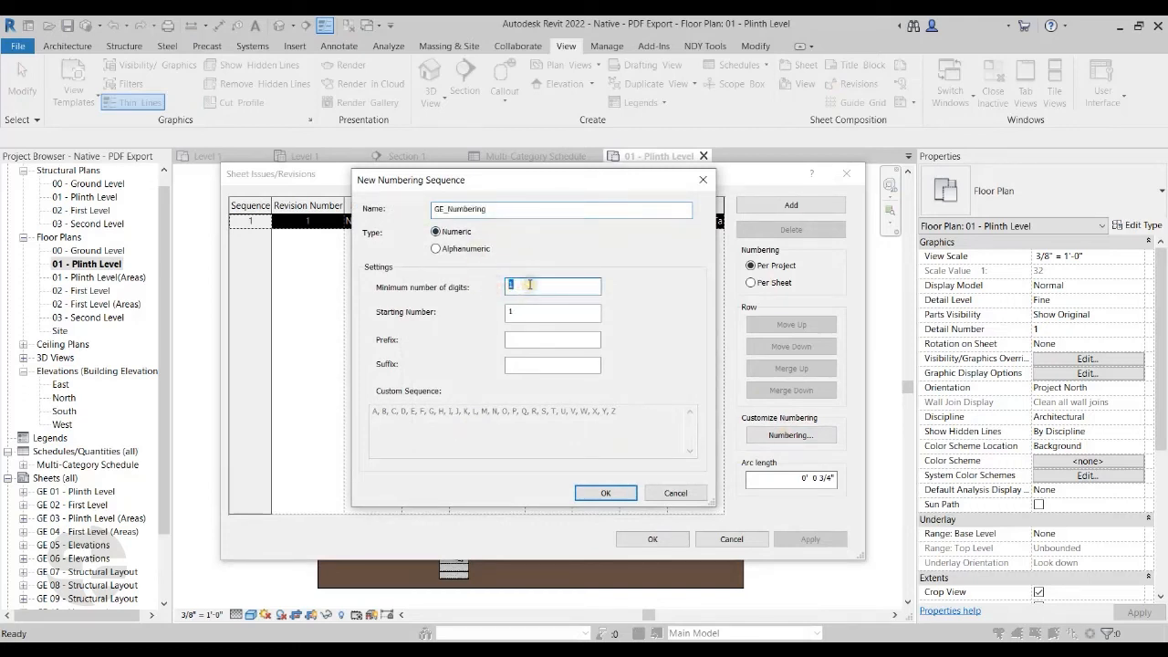
pyautogui.click(522, 310)
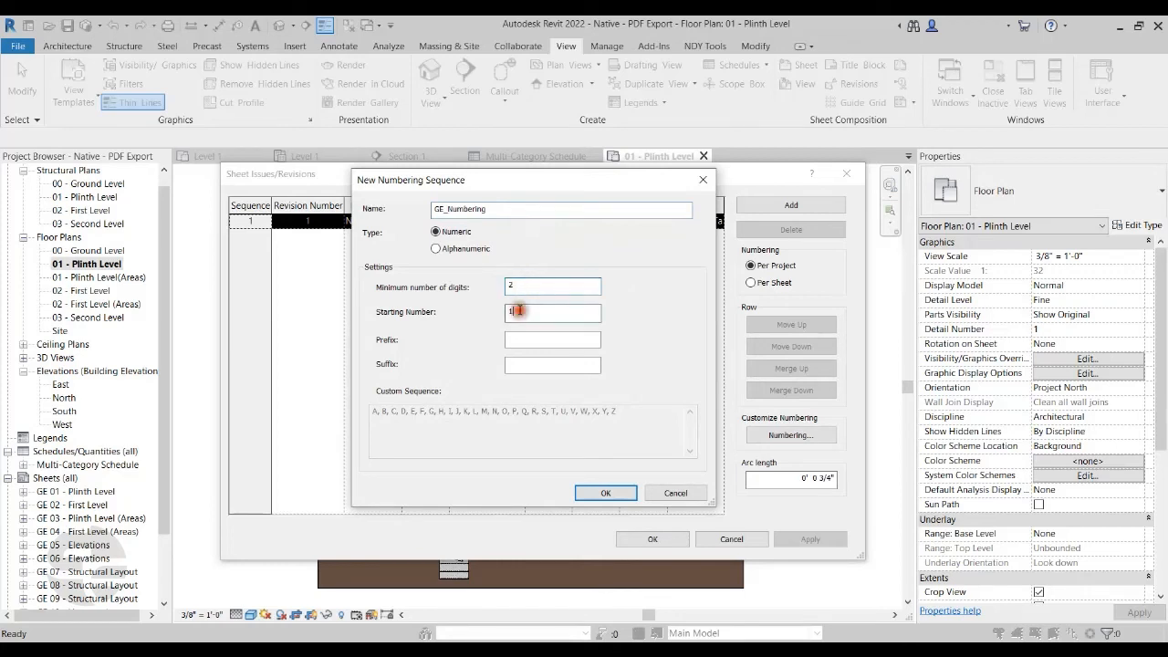
pyautogui.click(526, 339)
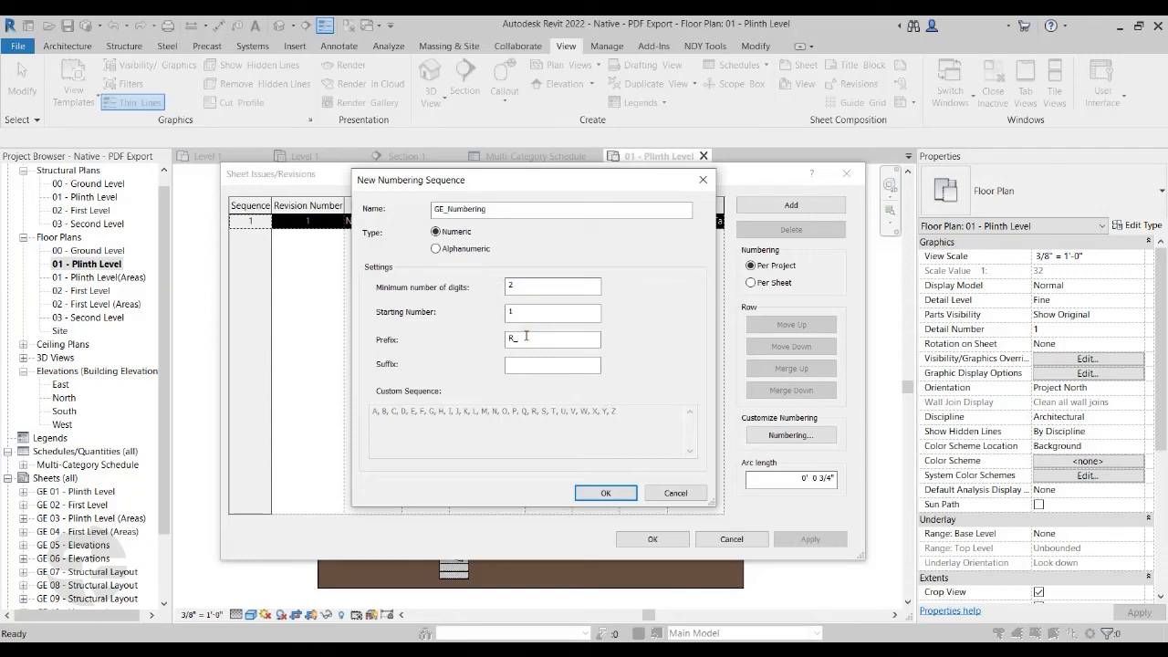
pyautogui.write('R_')
pyautogui.click(605, 493)
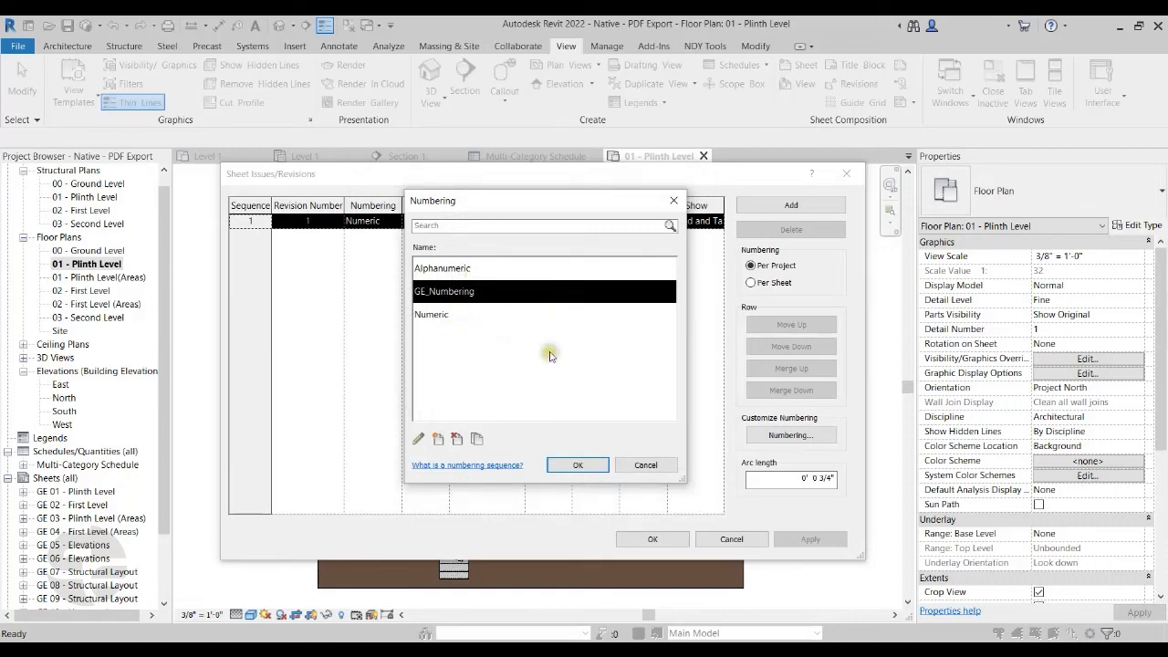
pyautogui.click(591, 465)
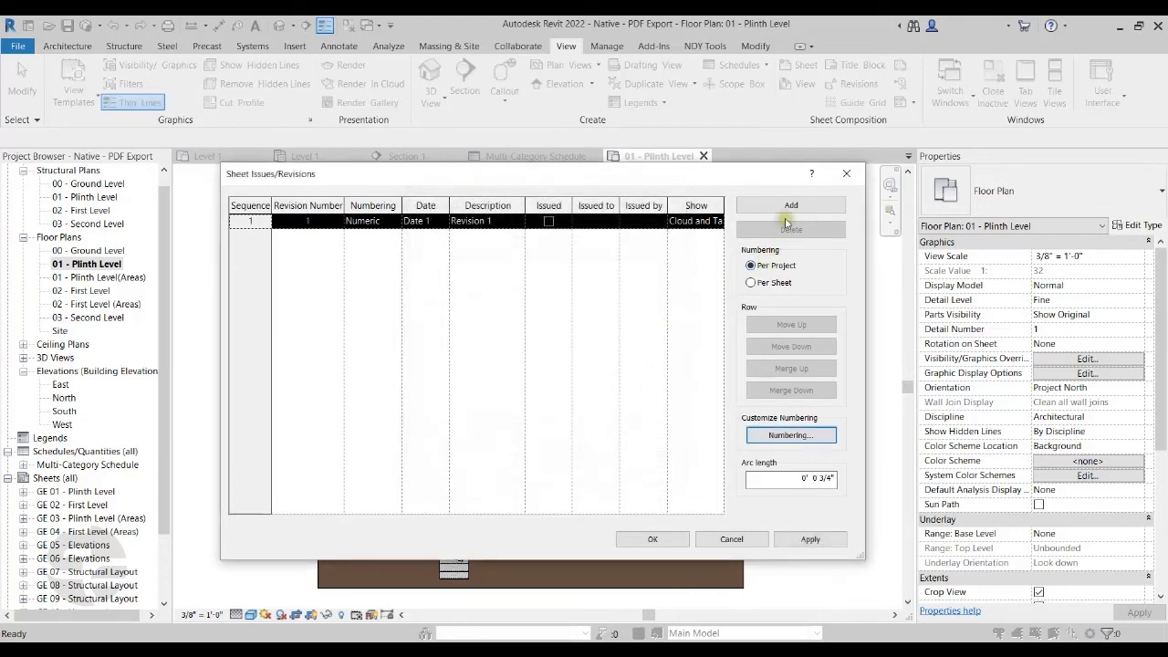
# Add four more revisions to the project's sheet issues and revisions list.
pyautogui.click(791, 207)
pyautogui.click(790, 206)
pyautogui.click(790, 206)
pyautogui.click(790, 206)
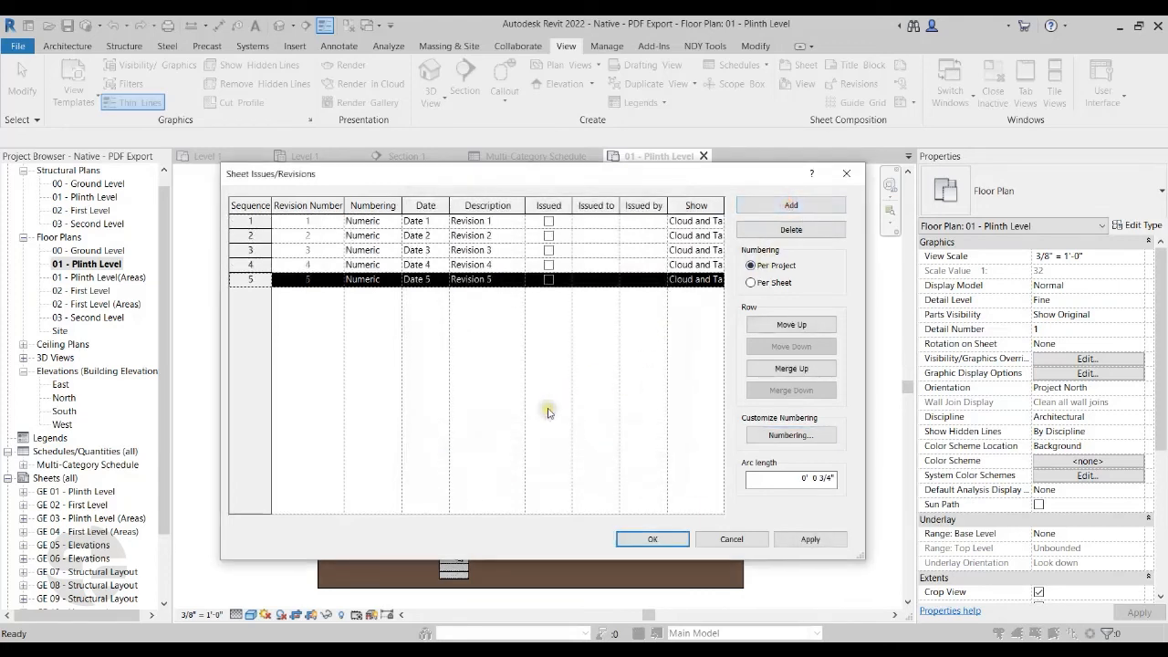
# Assign the GE_Numbering sequence to the first three revisions and accept the sheet revision settings.
pyautogui.click(360, 220)
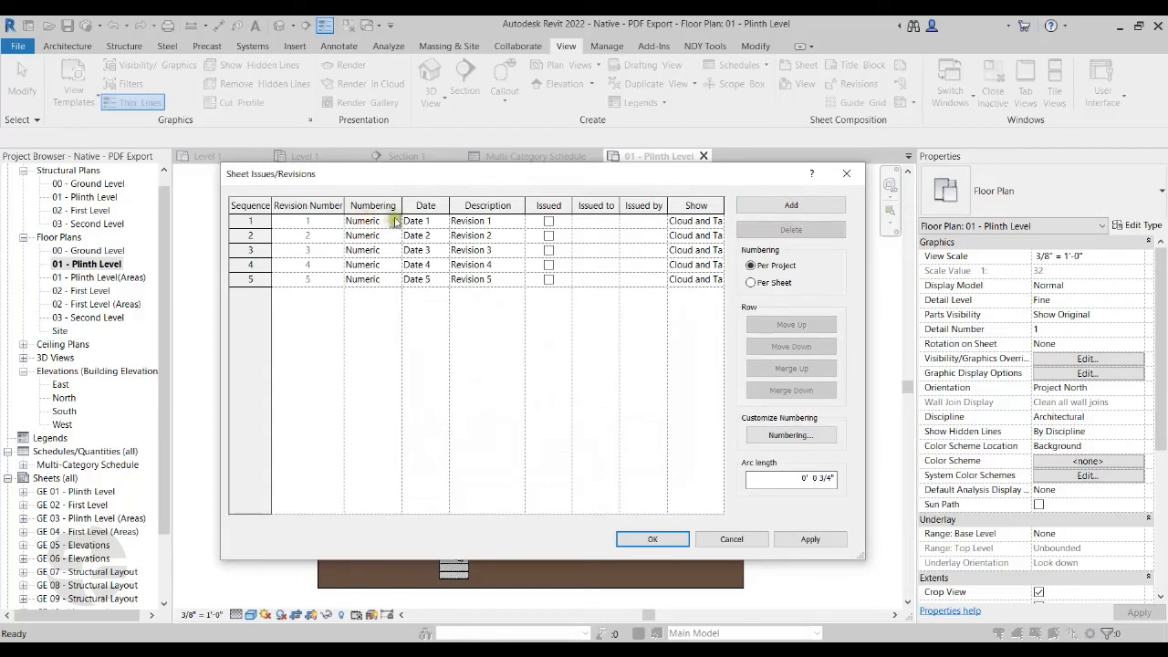
pyautogui.click(396, 221)
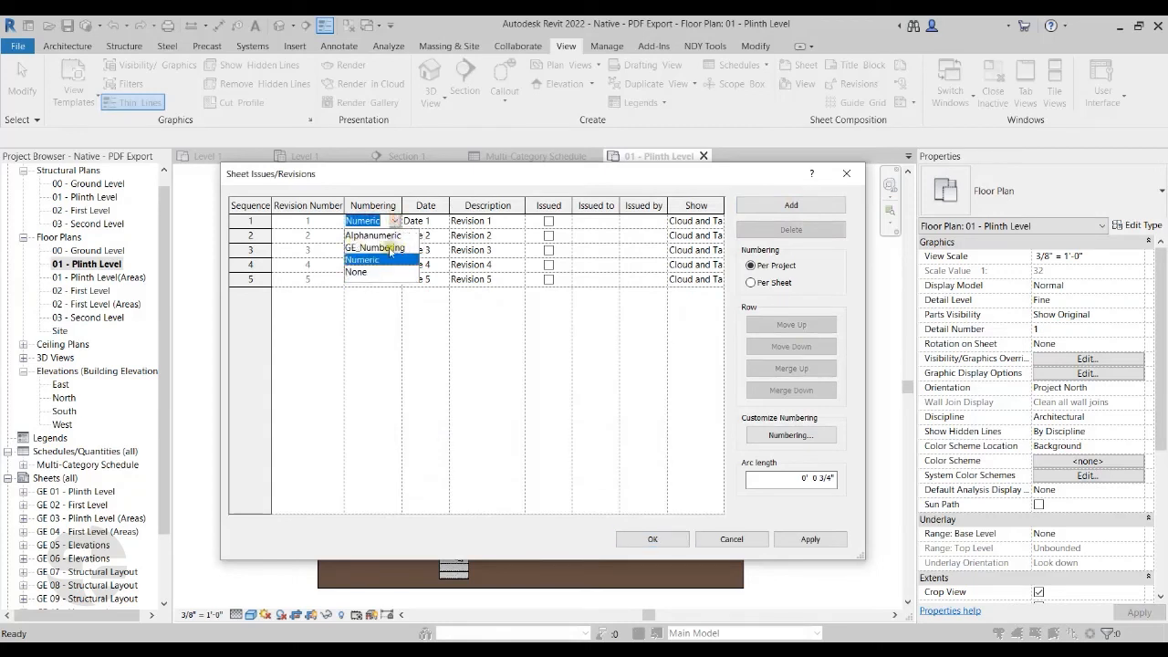
pyautogui.click(394, 248)
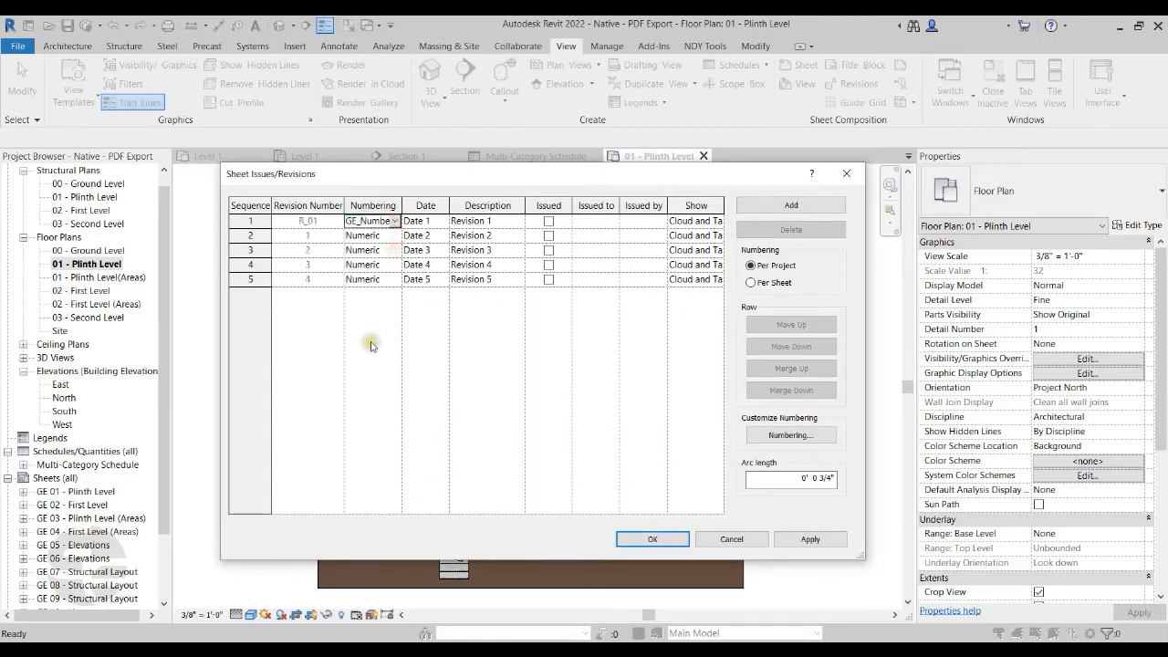
pyautogui.click(390, 235)
pyautogui.click(396, 236)
pyautogui.click(374, 263)
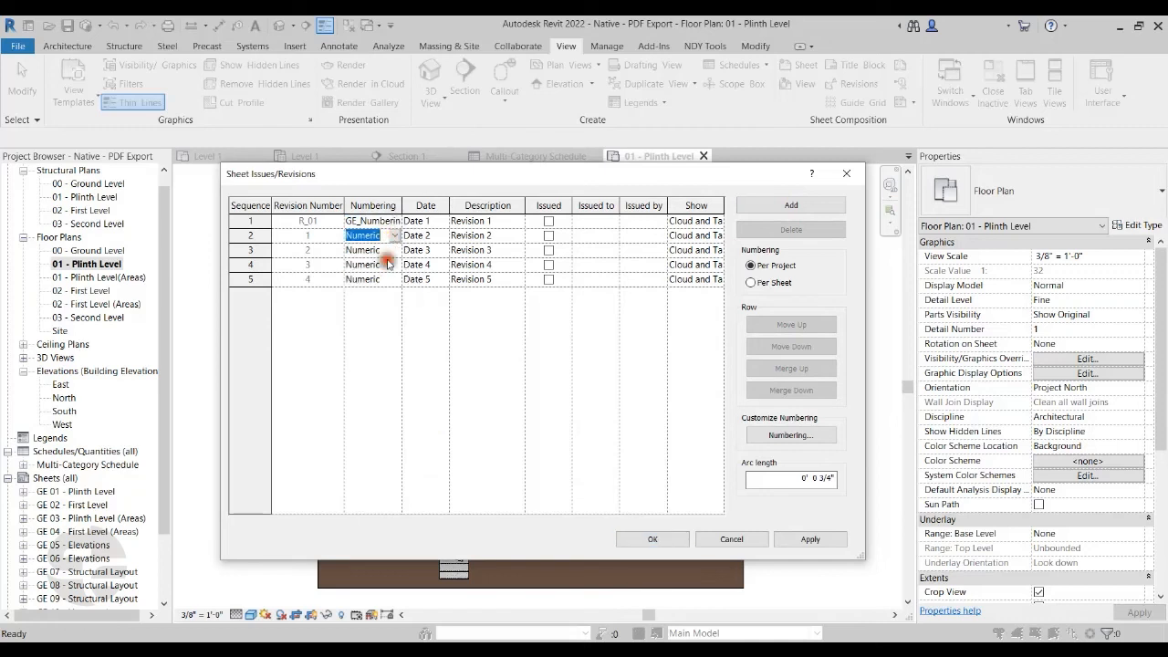
pyautogui.click(382, 250)
pyautogui.click(395, 250)
pyautogui.click(376, 276)
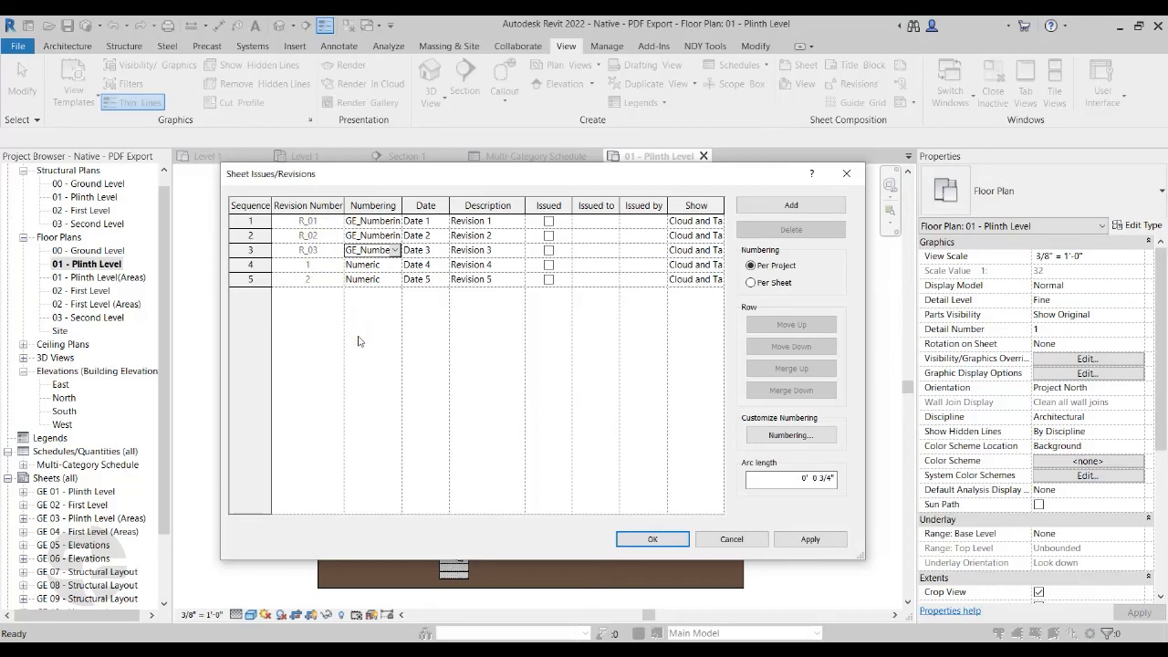
pyautogui.click(653, 539)
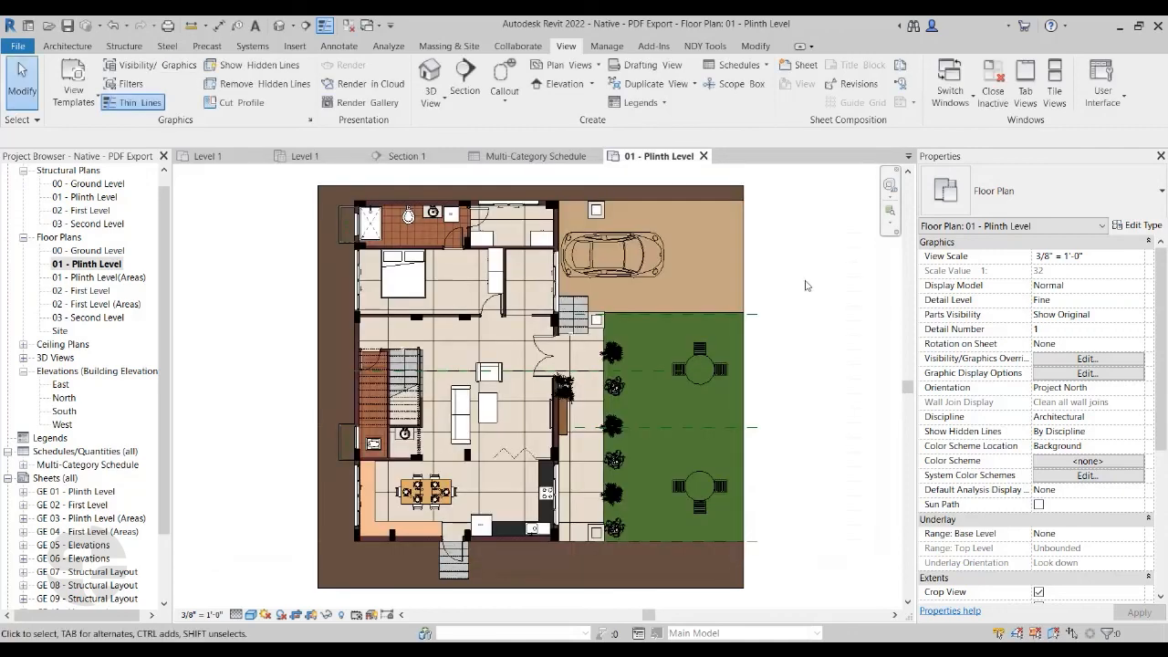